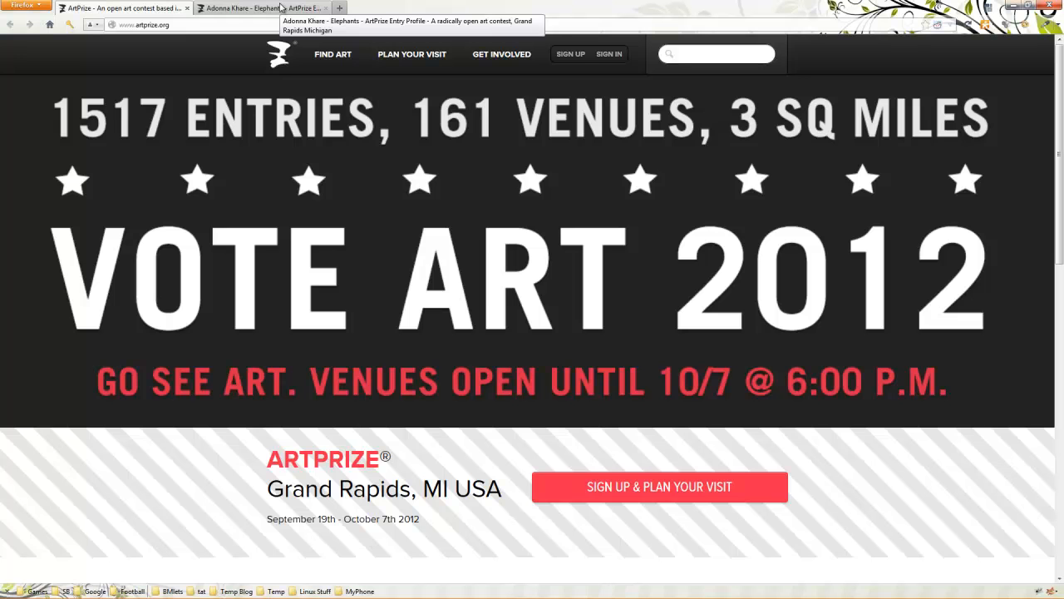
# View the ArtPrize 2012 entry page for Elephants and browse through several of its slideshow photos
pyautogui.click(250, 7)
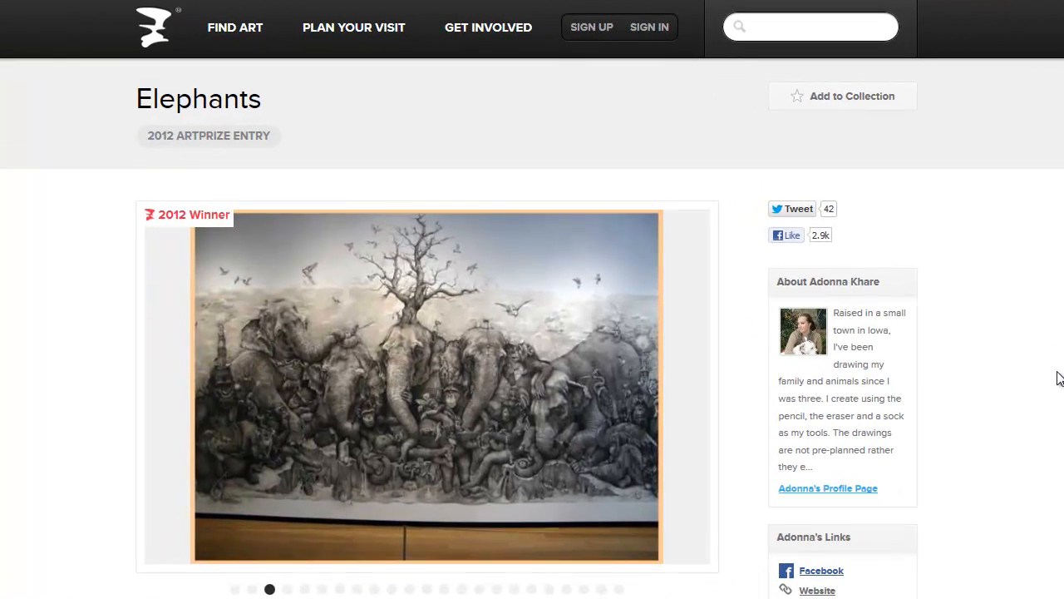
pyautogui.moveTo(534, 377)
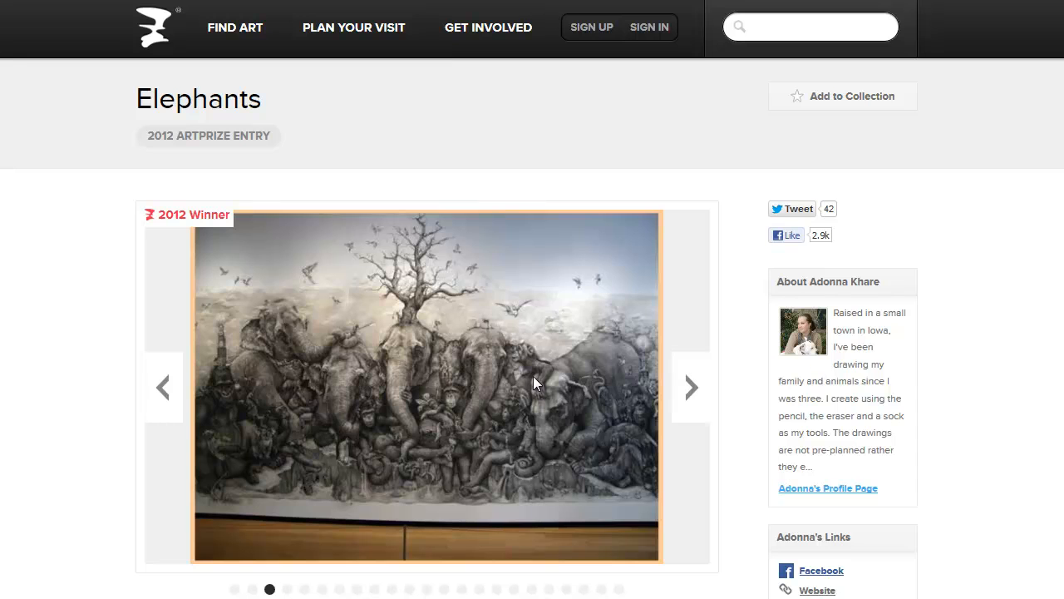
pyautogui.click(698, 401)
pyautogui.click(697, 400)
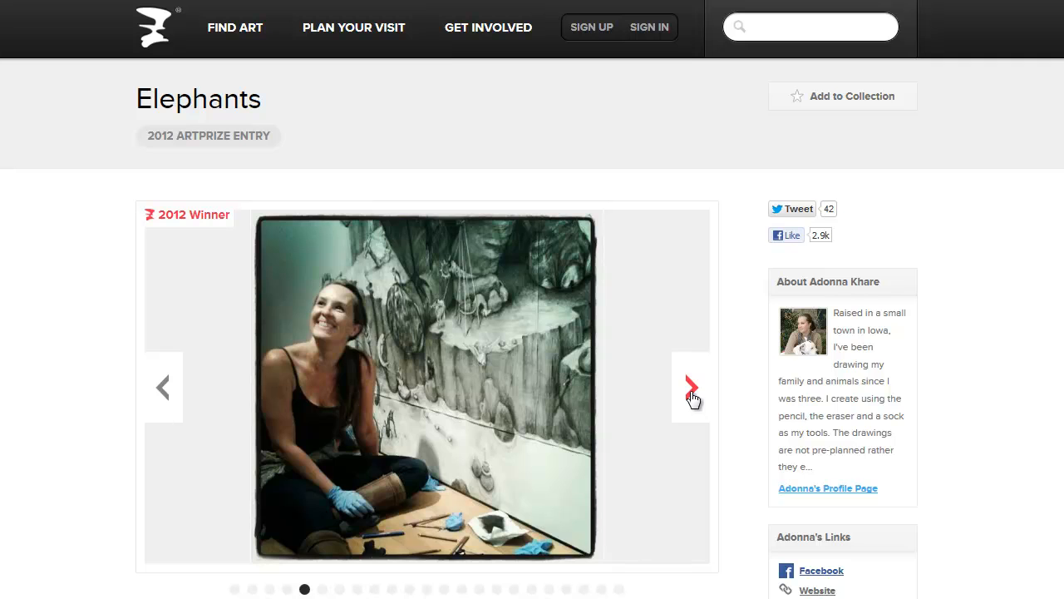
pyautogui.click(694, 399)
pyautogui.click(686, 396)
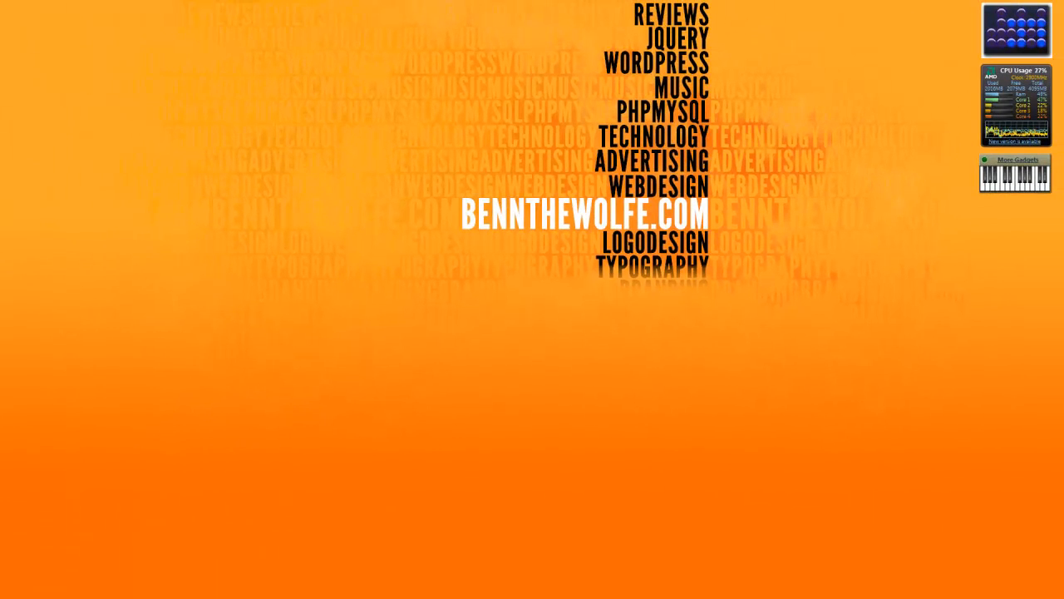
# Examine the ArtPrize 2012 striped poster image, close it, and switch to the artprize.jpg drawing in Inkscape
pyautogui.moveTo(0, 65); pyautogui.dragTo(522, 41)
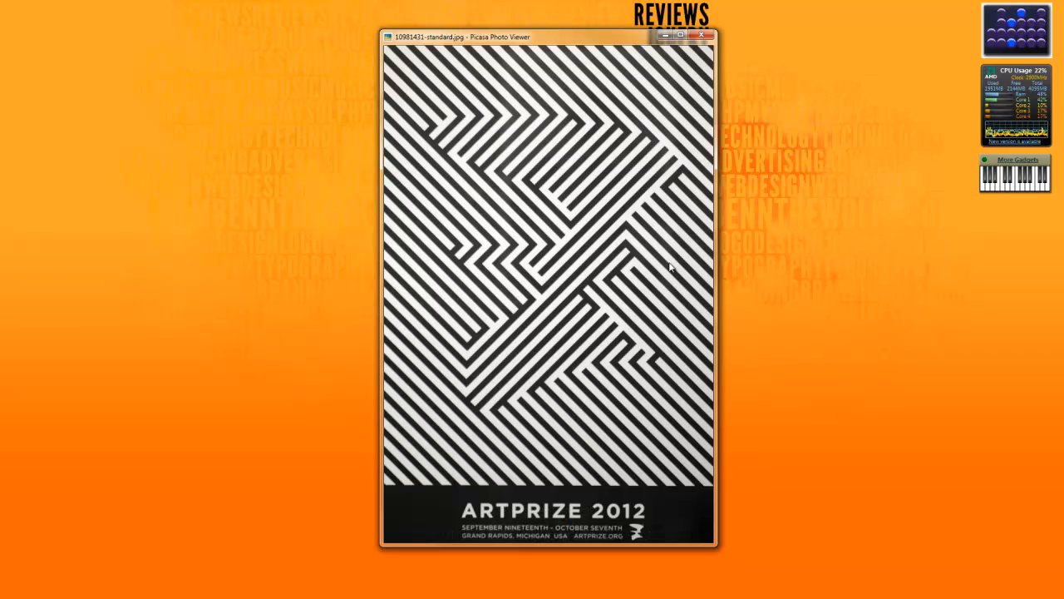
pyautogui.click(702, 37)
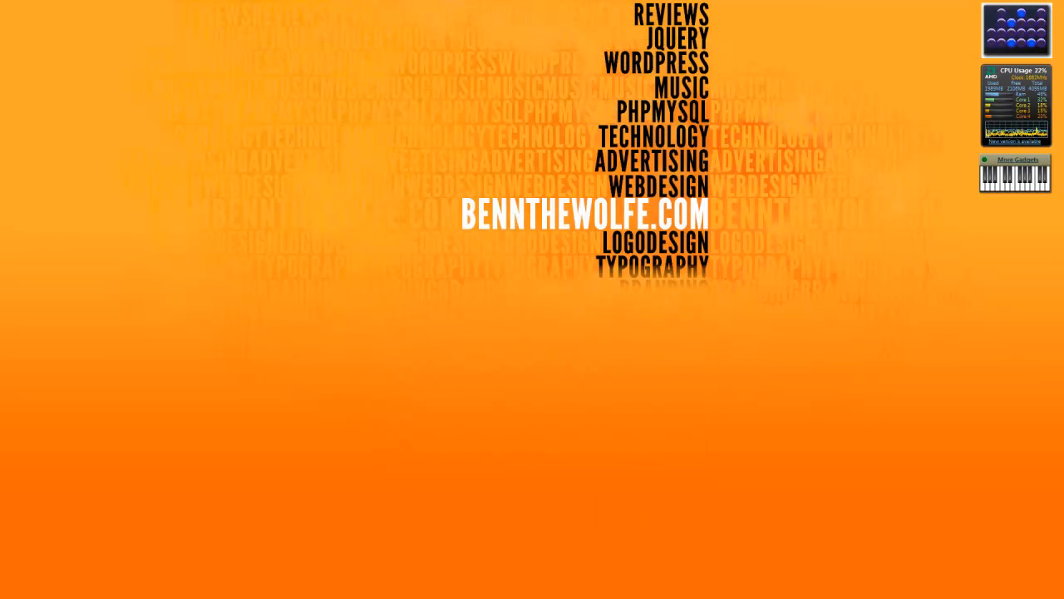
pyautogui.hotkey('alt', 'Tab')
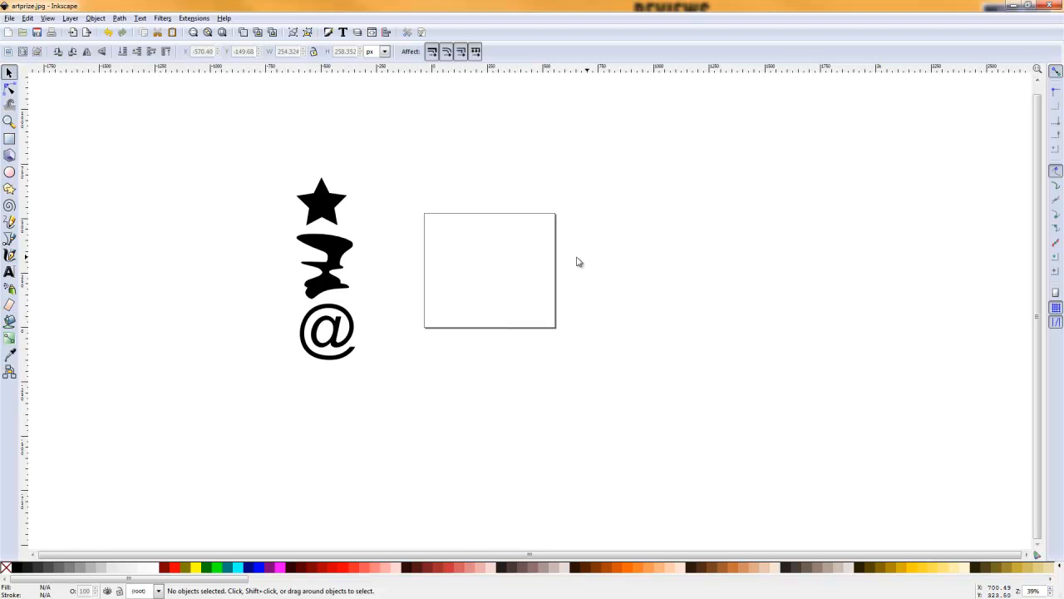
pyautogui.click(332, 214)
pyautogui.click(323, 246)
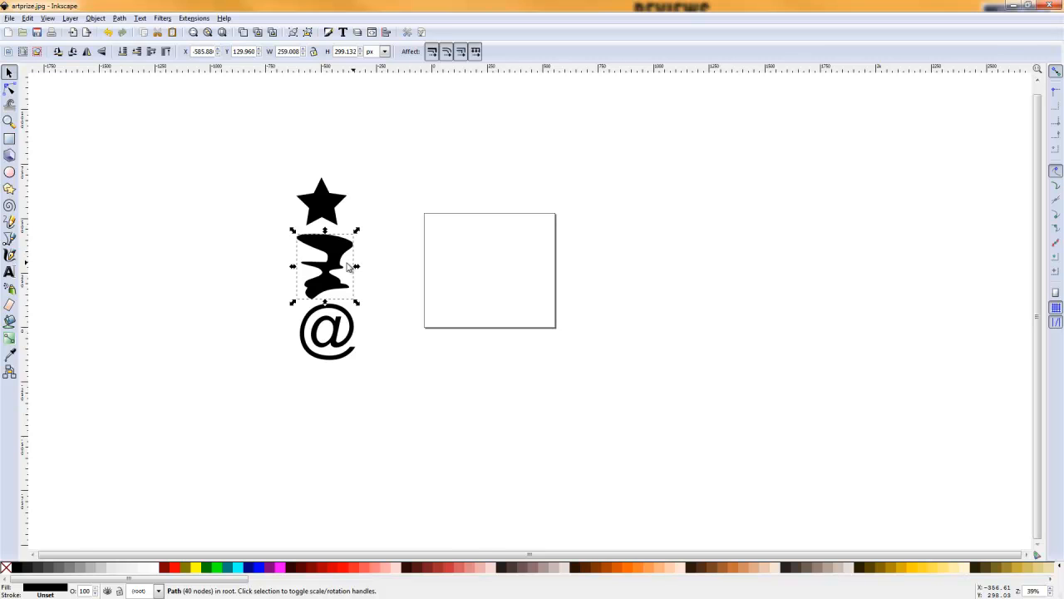
pyautogui.click(393, 155)
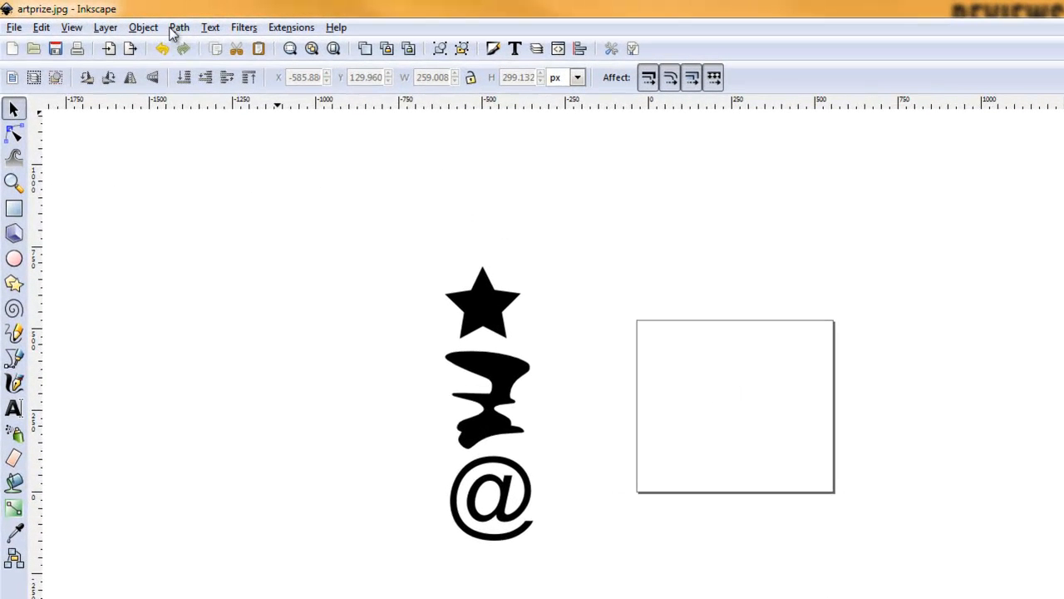
# Open the Fill and Stroke, Align and Distribute, and Rows and Columns dialogs and collapse them into the dock
pyautogui.click(156, 29)
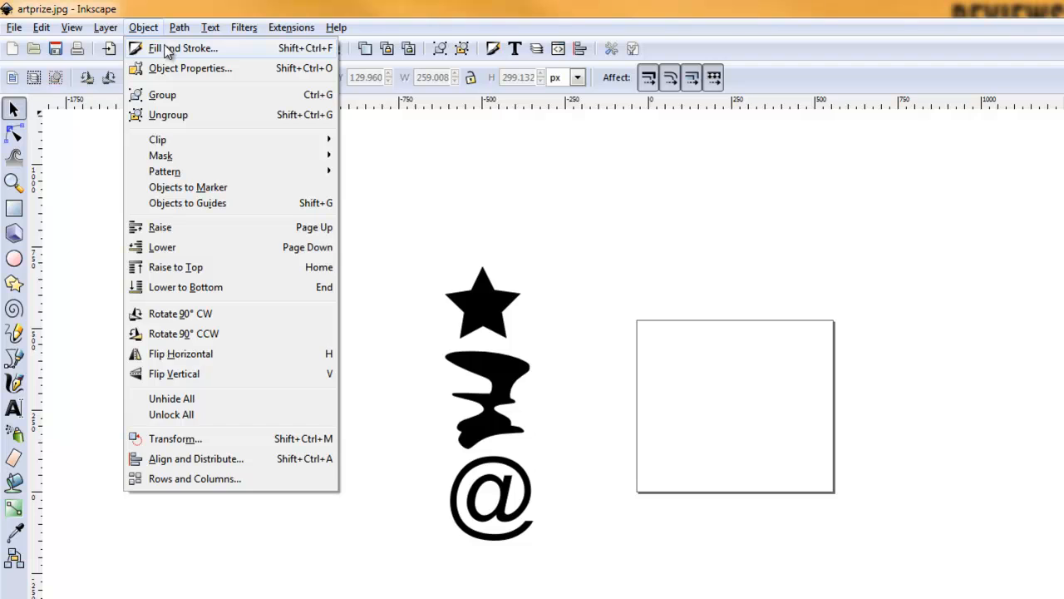
pyautogui.click(165, 48)
pyautogui.click(142, 28)
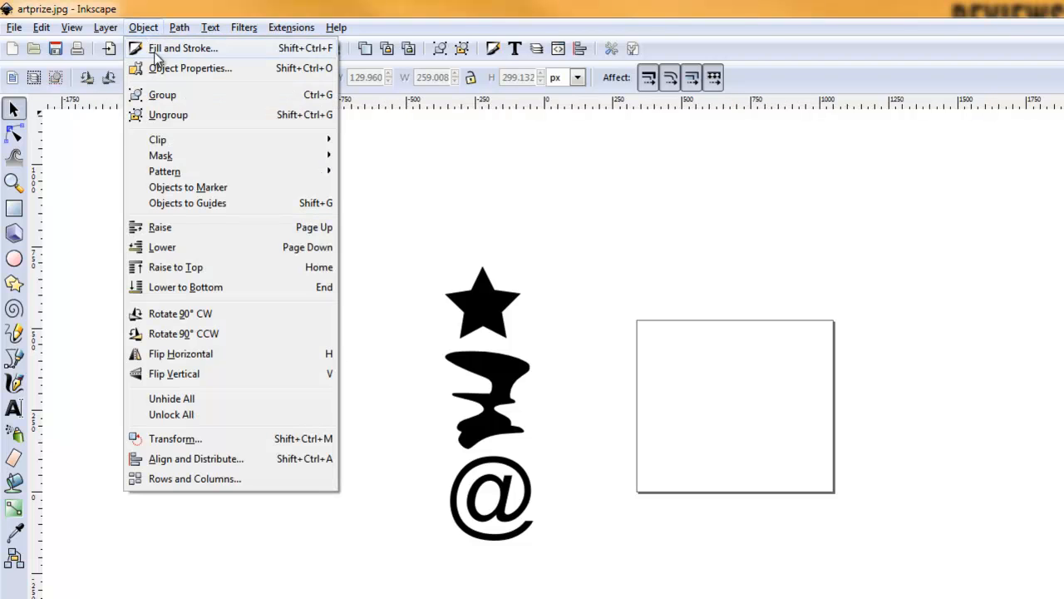
pyautogui.click(178, 463)
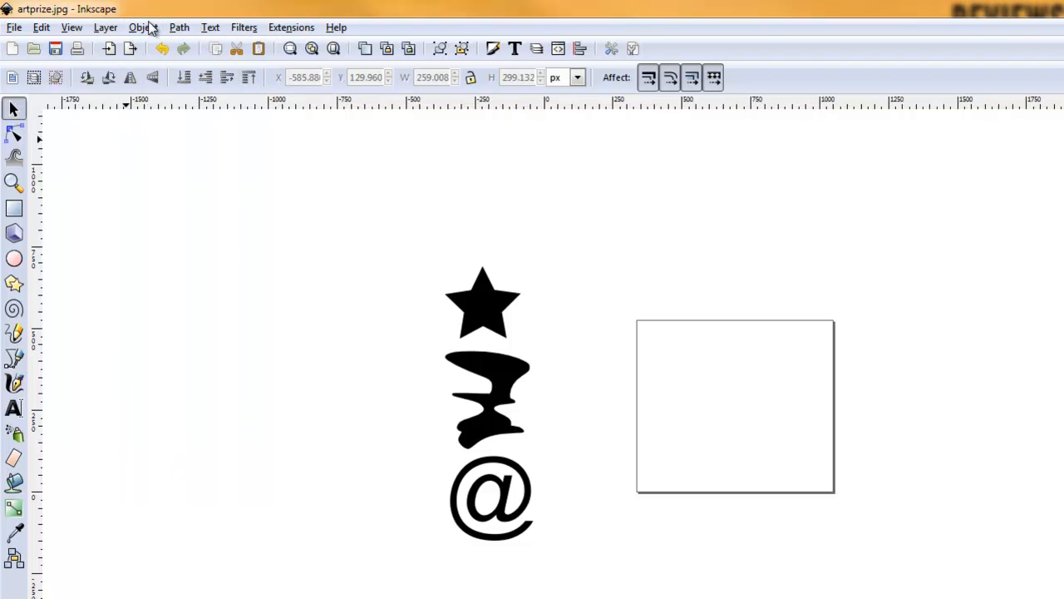
pyautogui.click(143, 27)
pyautogui.click(194, 480)
pyautogui.click(990, 104)
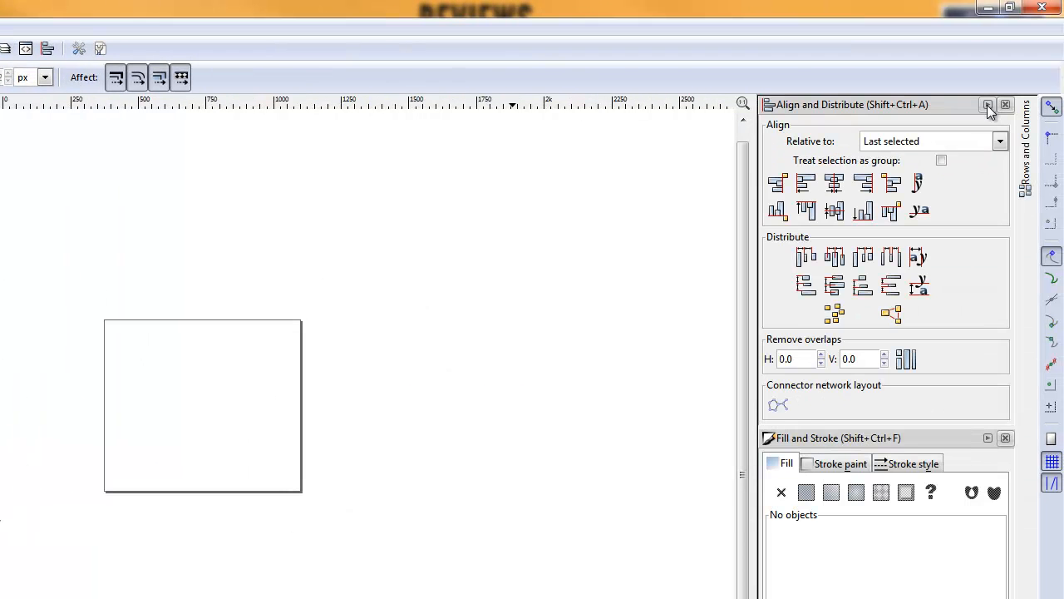
pyautogui.click(987, 104)
pyautogui.click(987, 105)
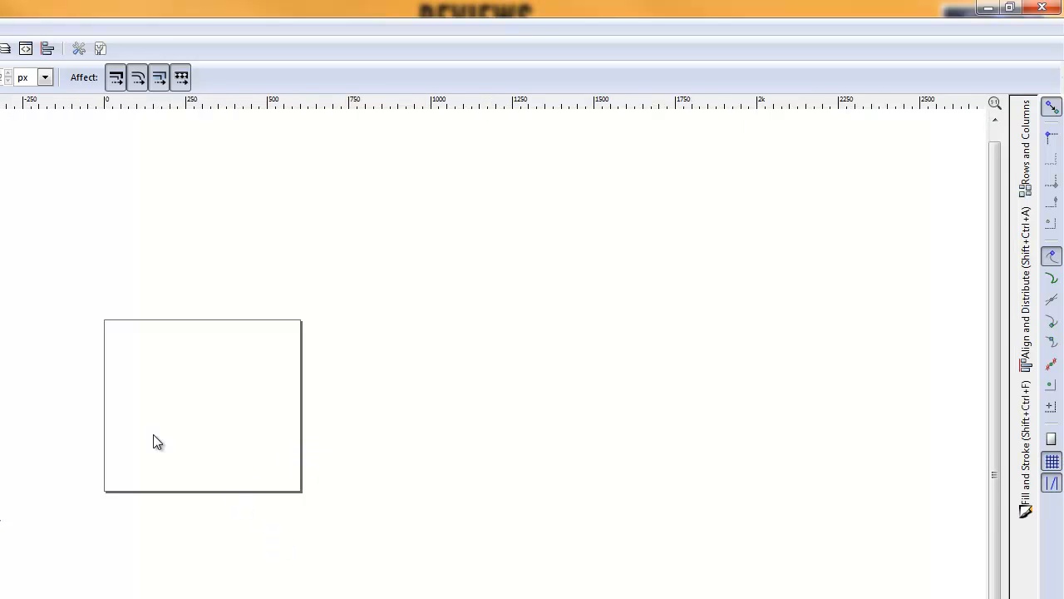
# Draw a thin horizontal bar about 629 px wide across the page's upper edge and set its height to 20 px
pyautogui.click(14, 208)
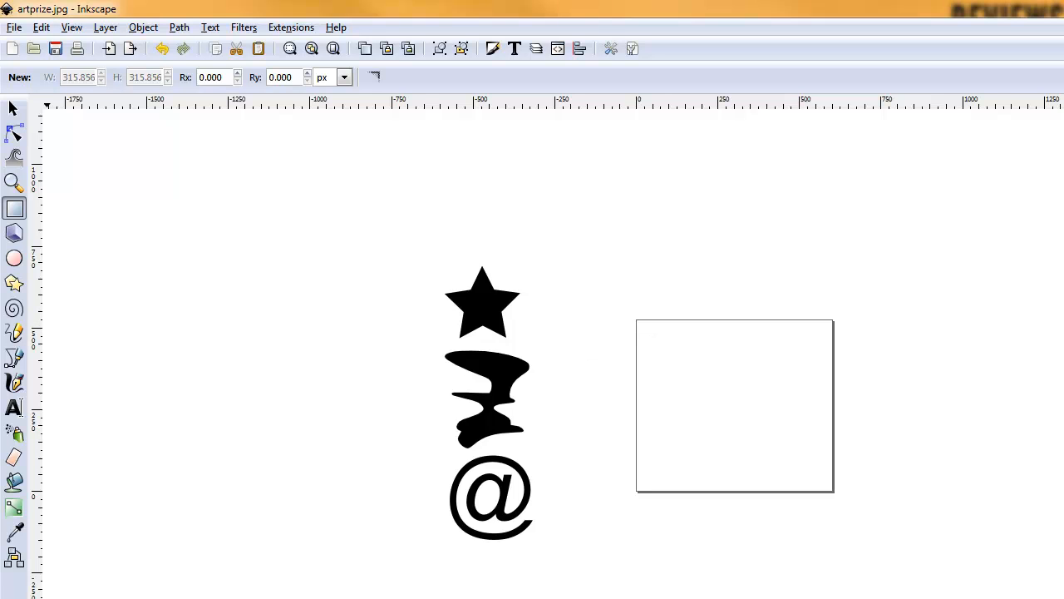
pyautogui.moveTo(639, 326); pyautogui.dragTo(845, 331)
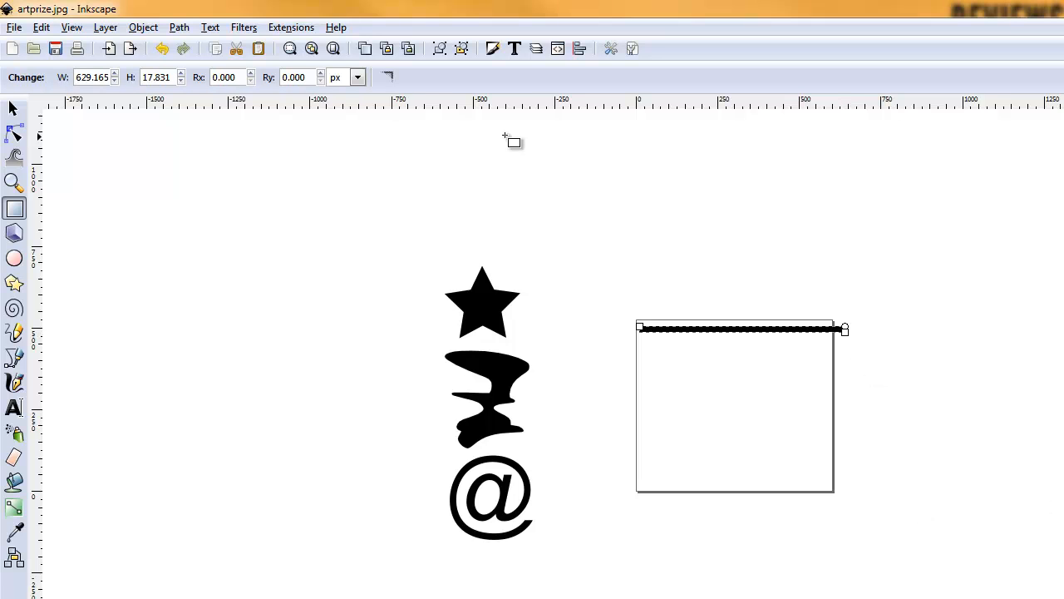
pyautogui.click(13, 108)
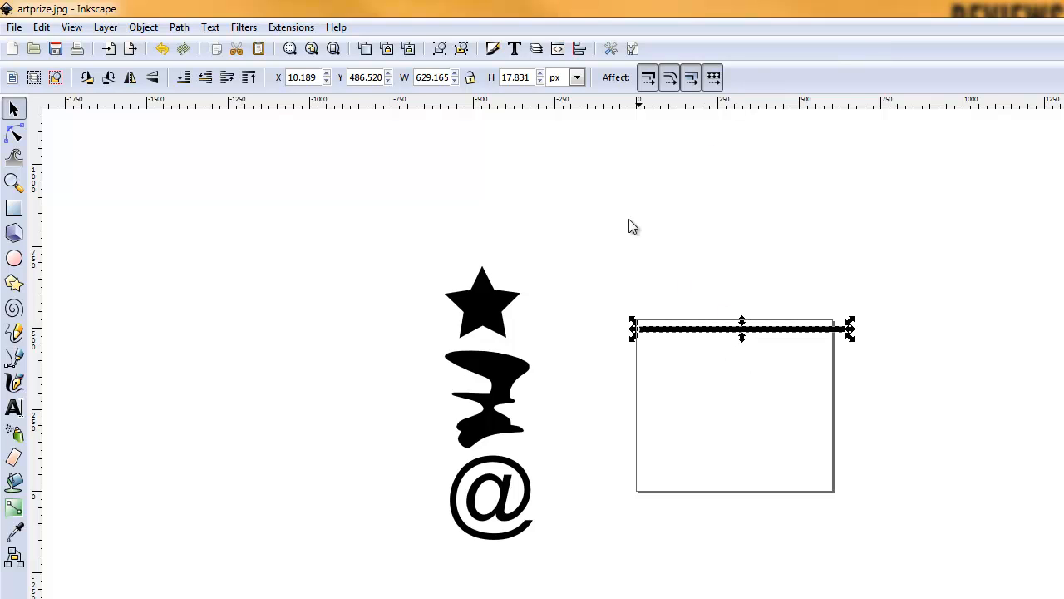
pyautogui.doubleClick(529, 76)
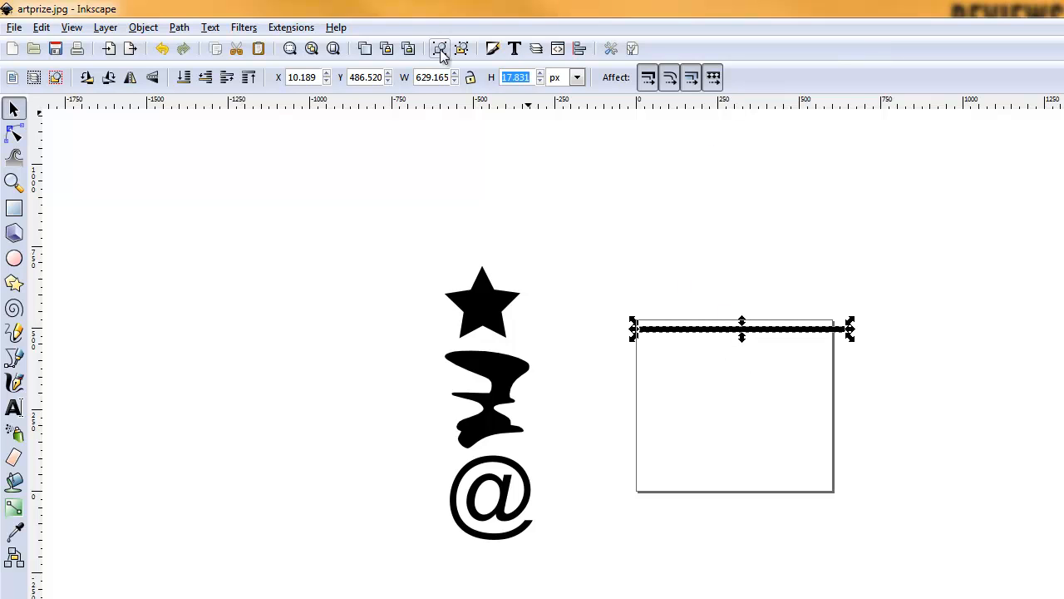
pyautogui.write('20')
pyautogui.press('Return')
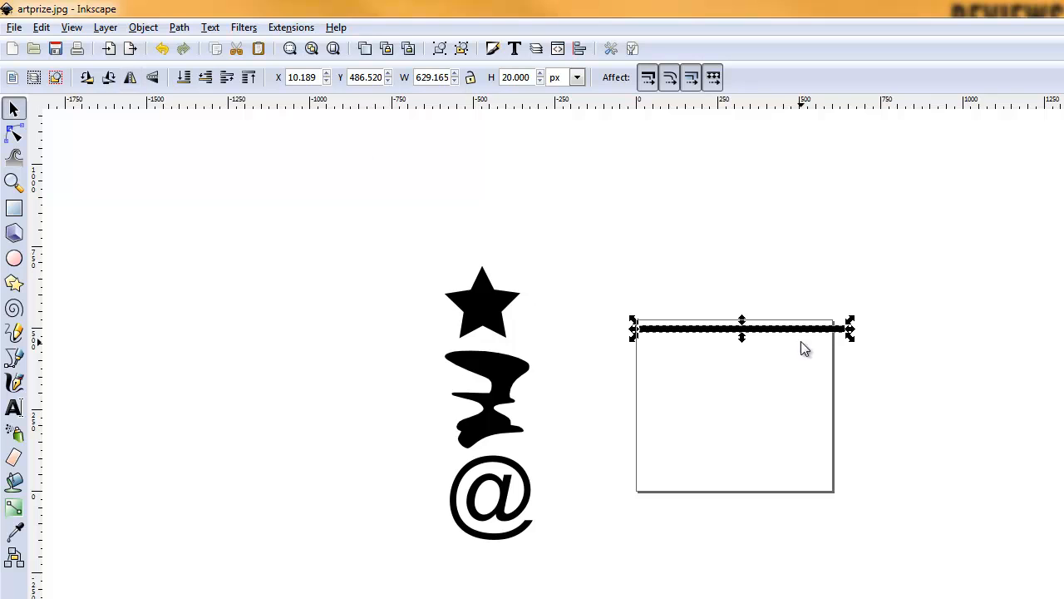
# Duplicate the bar repeatedly and place the copies below each other to form a vertical stack of 20 bars
pyautogui.hotkey('ctrl', 'd')
pyautogui.moveTo(784, 335); pyautogui.dragTo(788, 356)
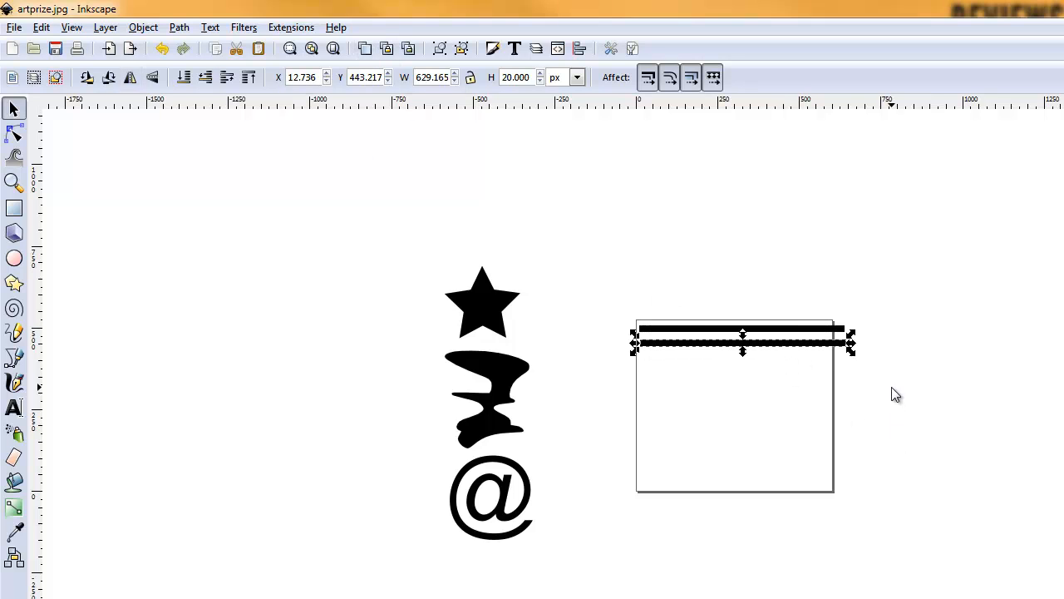
pyautogui.moveTo(796, 344); pyautogui.dragTo(808, 394)
pyautogui.hotkey('ctrl', 'd')
pyautogui.moveTo(628, 296); pyautogui.dragTo(986, 468)
pyautogui.hotkey('ctrl', 'd')
pyautogui.moveTo(799, 396); pyautogui.dragTo(788, 598)
pyautogui.hotkey('ctrl', 'd')
pyautogui.hotkey('ctrl', 'd')
pyautogui.hotkey('ctrl', 'd')
pyautogui.moveTo(606, 293); pyautogui.dragTo(974, 598)
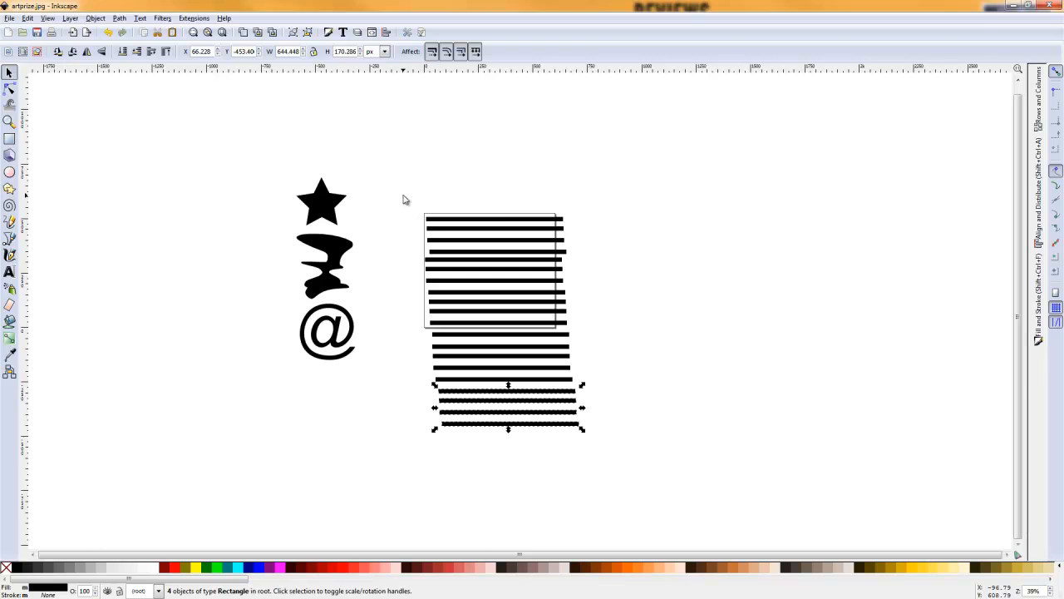
# Arrange all the bars in 20 rows and 1 column with a row spacing of 20
pyautogui.moveTo(648, 472); pyautogui.dragTo(650, 473)
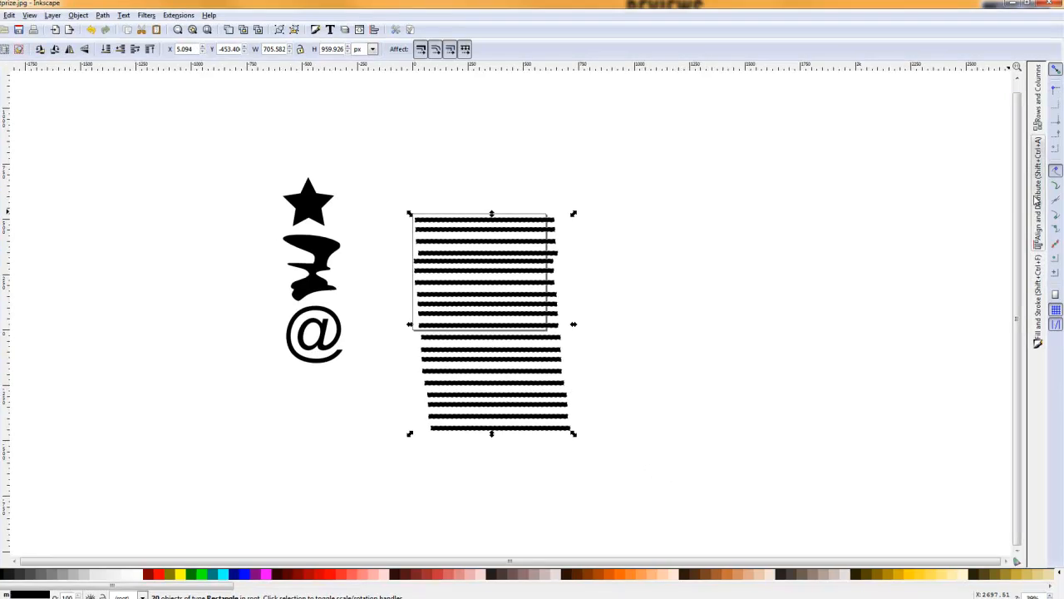
pyautogui.click(1039, 116)
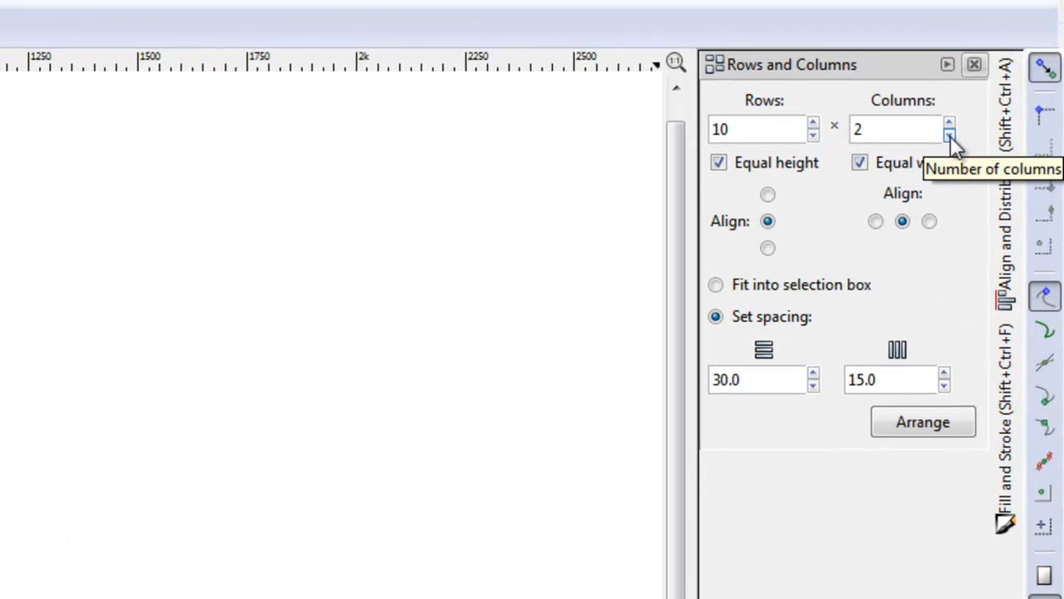
pyautogui.click(950, 134)
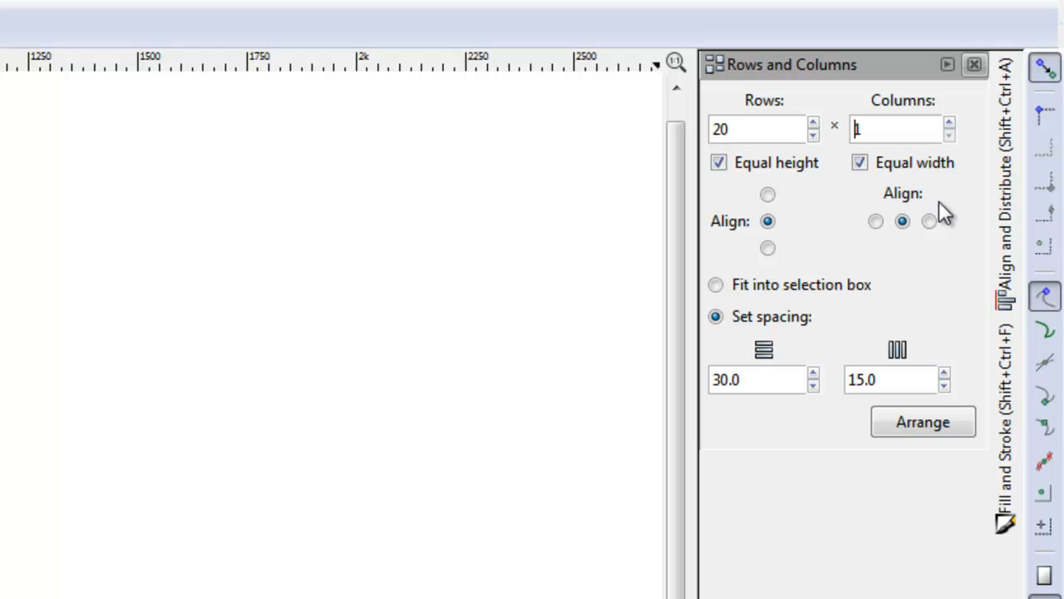
pyautogui.moveTo(757, 380); pyautogui.dragTo(711, 380)
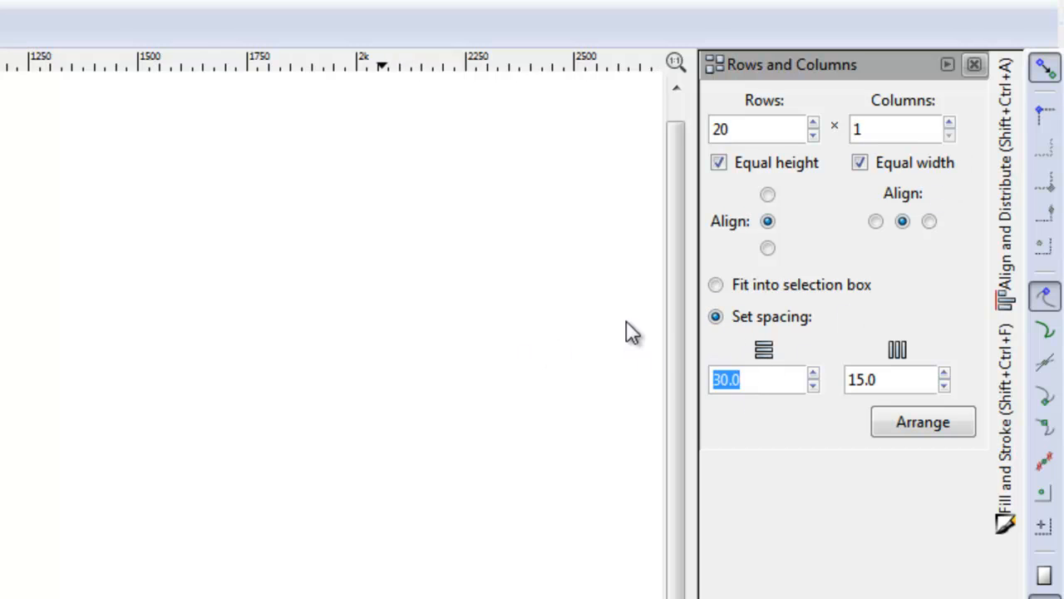
pyautogui.write('20')
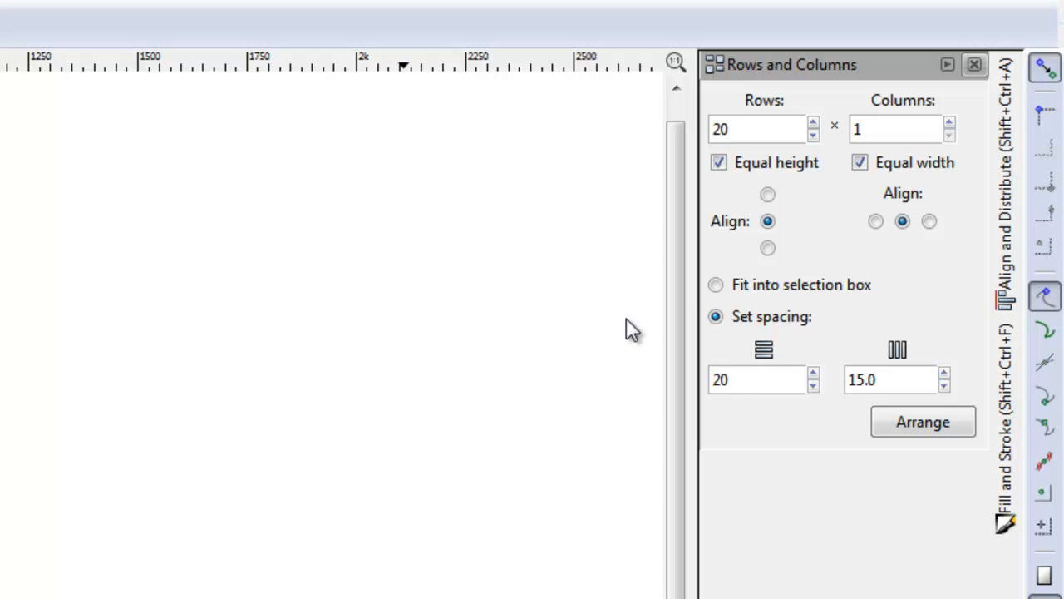
pyautogui.click(916, 435)
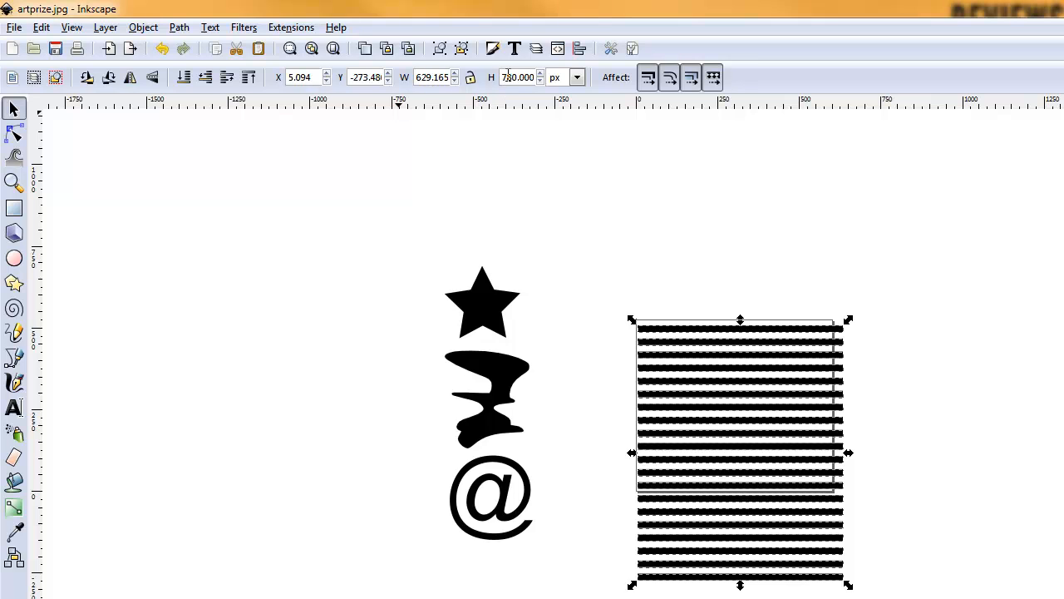
# Resize the selected stack of bars to 800 px high and 800 px wide
pyautogui.moveTo(502, 78); pyautogui.dragTo(549, 83)
pyautogui.write('800')
pyautogui.click(419, 77)
pyautogui.moveTo(419, 76); pyautogui.dragTo(449, 78)
pyautogui.write('800')
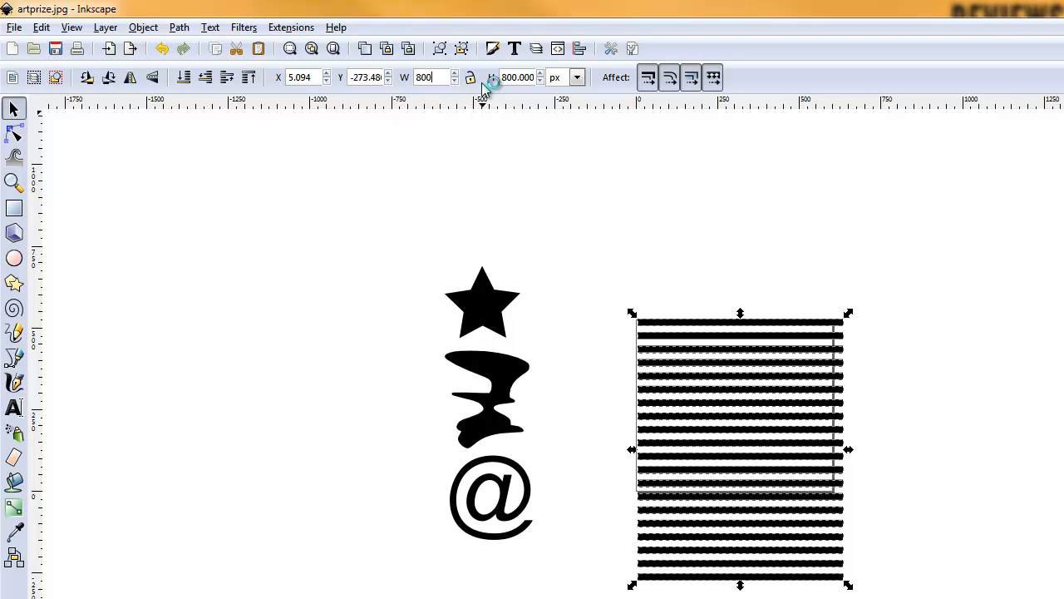
pyautogui.press('Return')
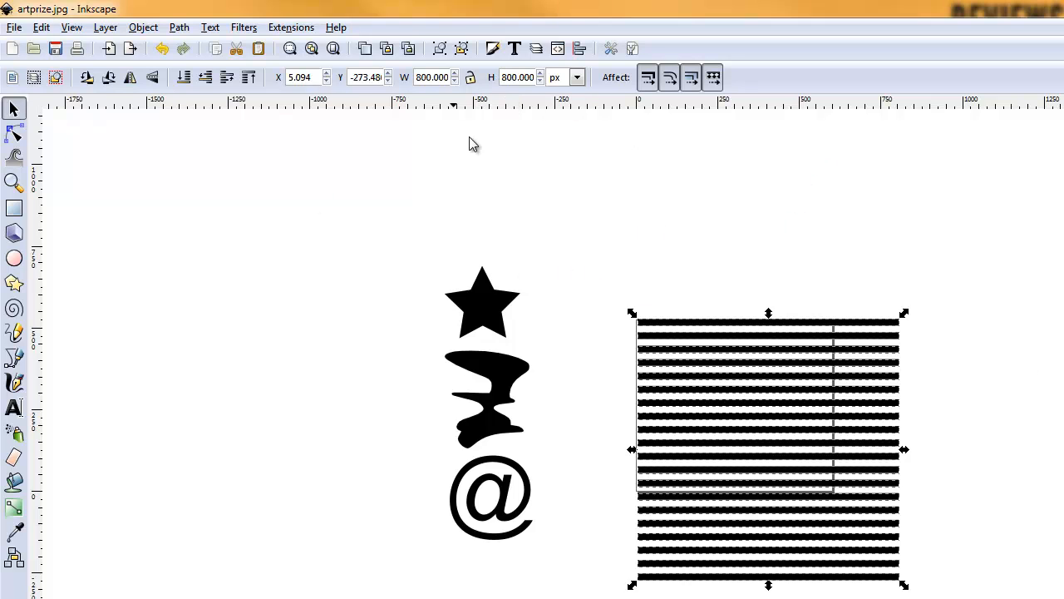
# Union the bars into a single path and move it off the page to the left of the symbols
pyautogui.click(177, 29)
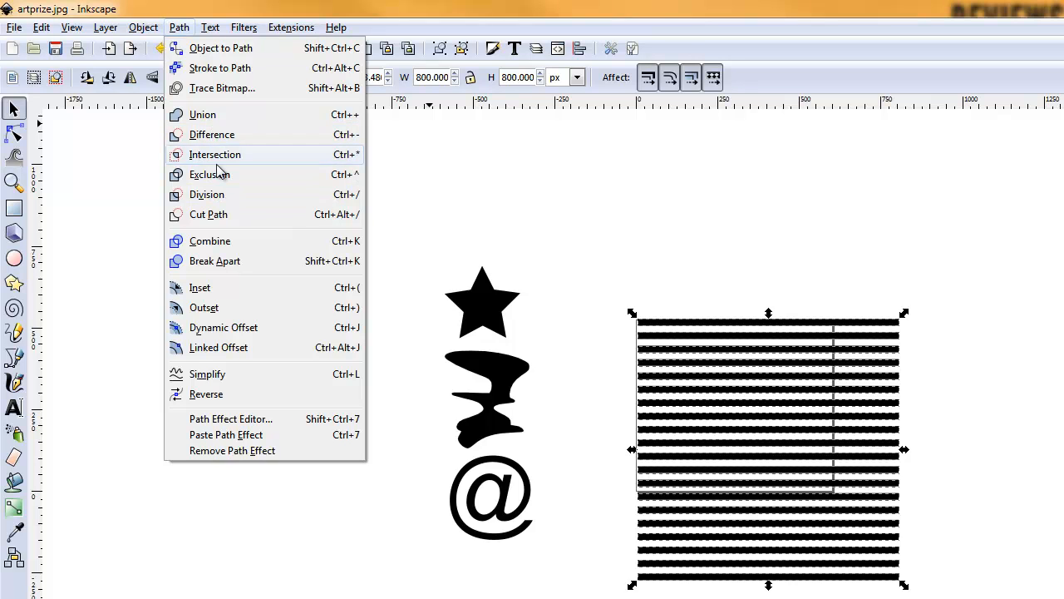
pyautogui.click(213, 118)
pyautogui.moveTo(816, 458); pyautogui.dragTo(319, 435)
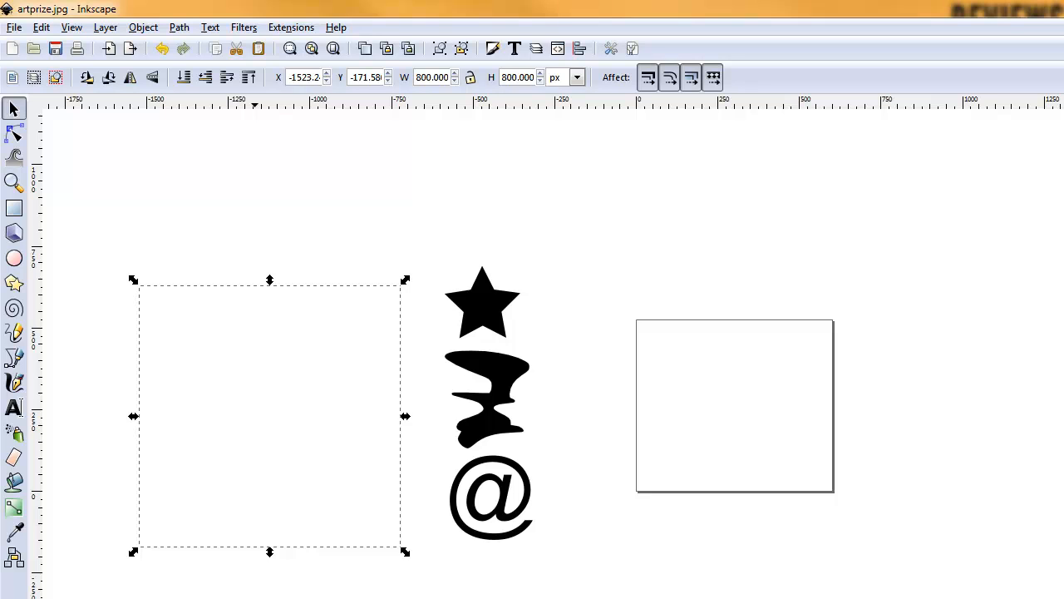
# Fill the striped path with black and rotate it 45 degrees clockwise so the stripes run diagonally
pyautogui.click(202, 597)
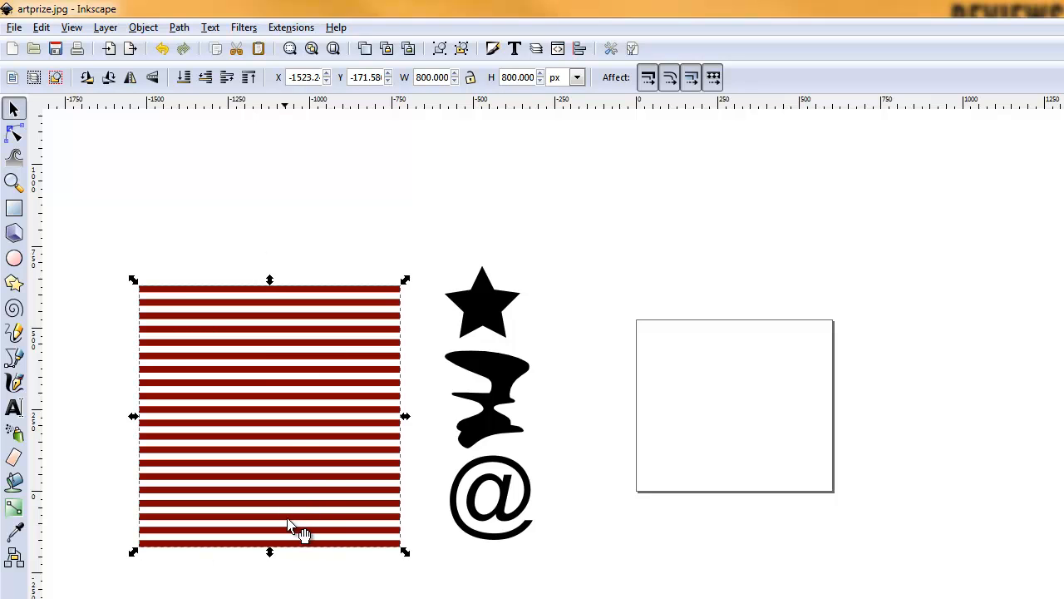
pyautogui.click(35, 598)
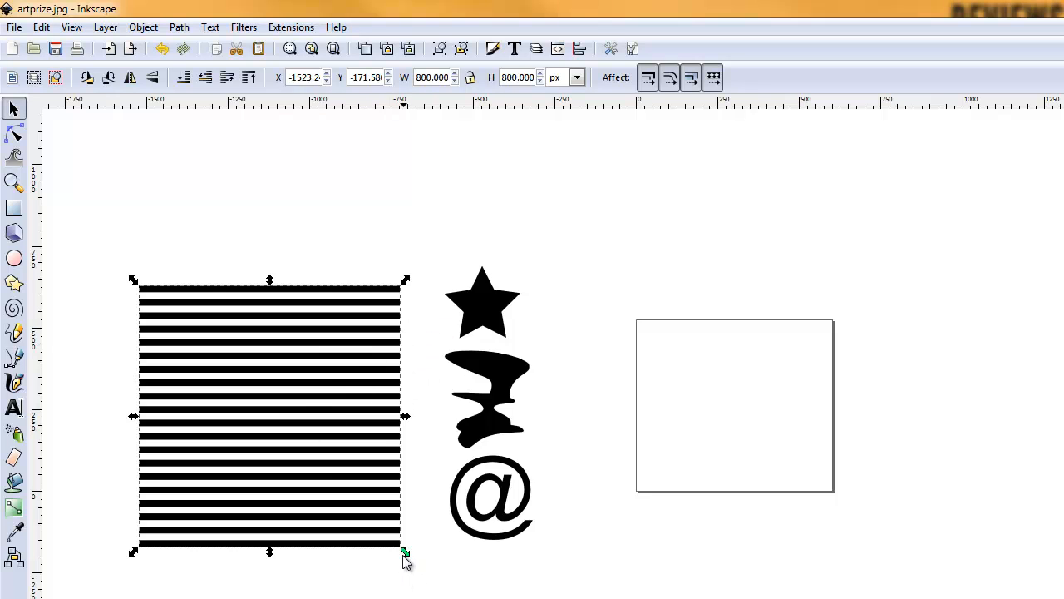
pyautogui.click(345, 504)
pyautogui.moveTo(405, 552); pyautogui.dragTo(257, 595)
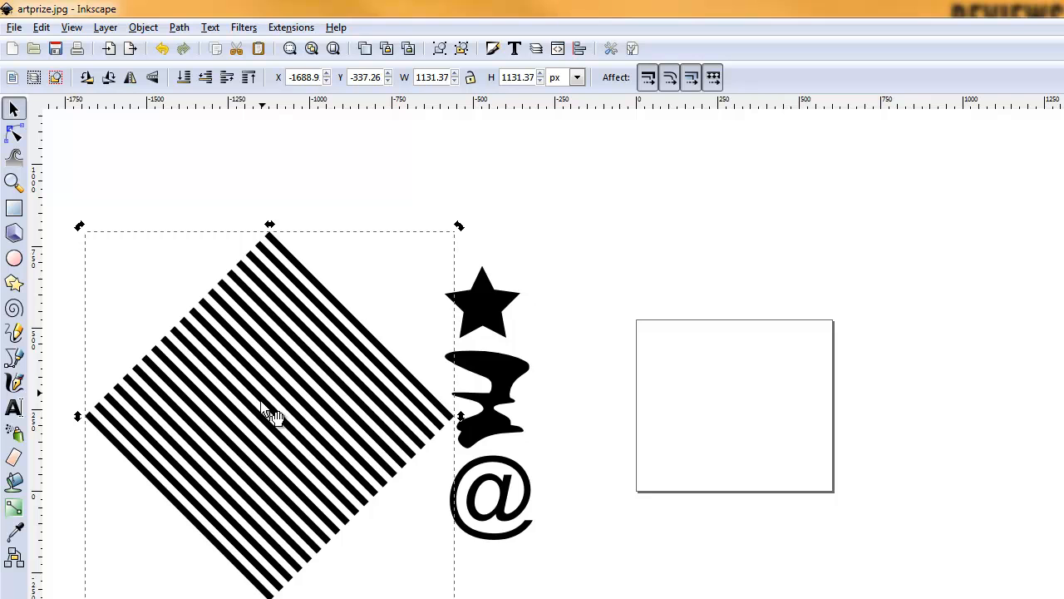
# Draw a square about 532 px wide over the diagonal stripes and centre the two shapes on each other along both axes
pyautogui.click(14, 209)
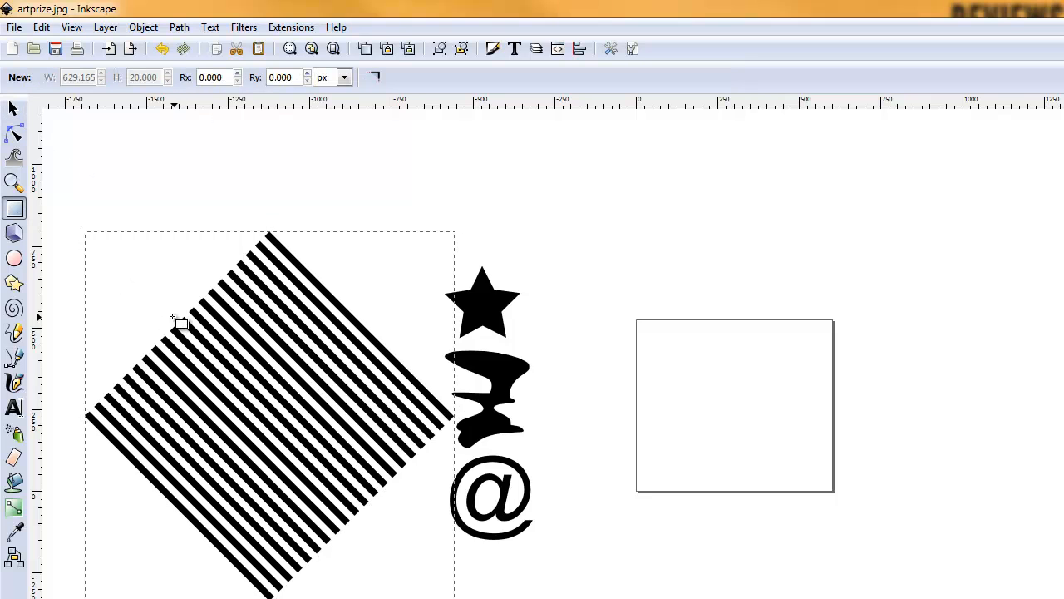
pyautogui.moveTo(170, 316)
pyautogui.mouseDown()
pyautogui.moveTo(335, 447)
pyautogui.moveTo(385, 504)
pyautogui.moveTo(323, 467)
pyautogui.moveTo(356, 502)
pyautogui.moveTo(346, 489)
pyautogui.mouseUp()
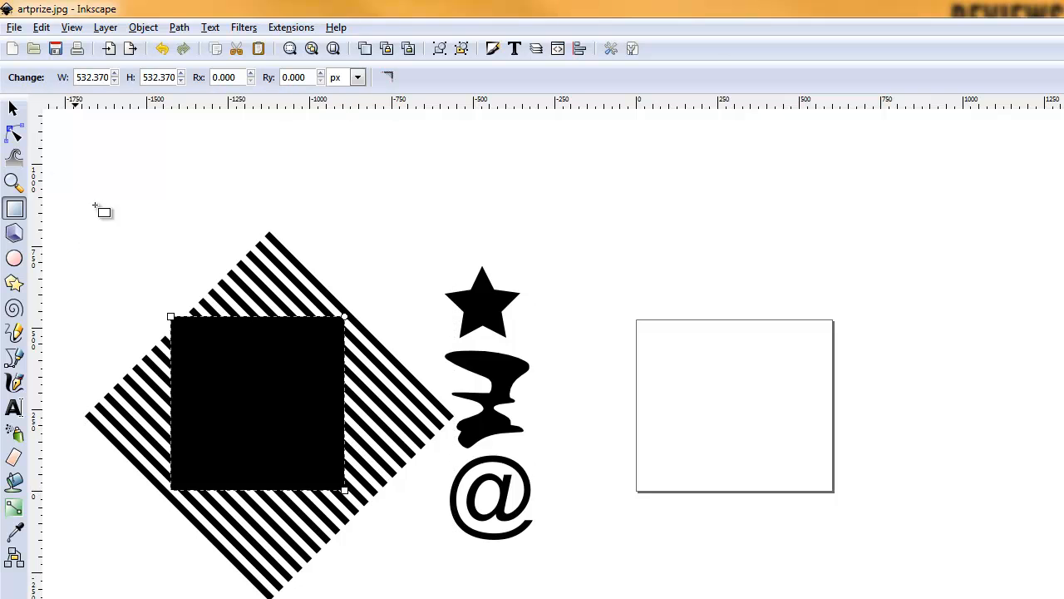
pyautogui.click(13, 108)
pyautogui.moveTo(53, 195); pyautogui.dragTo(469, 598)
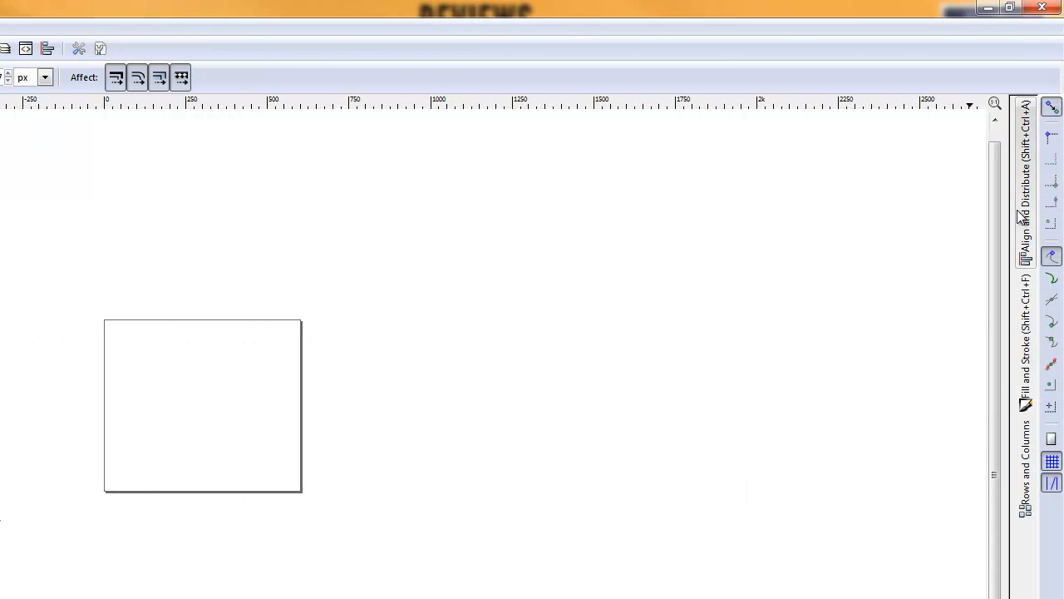
pyautogui.click(1026, 218)
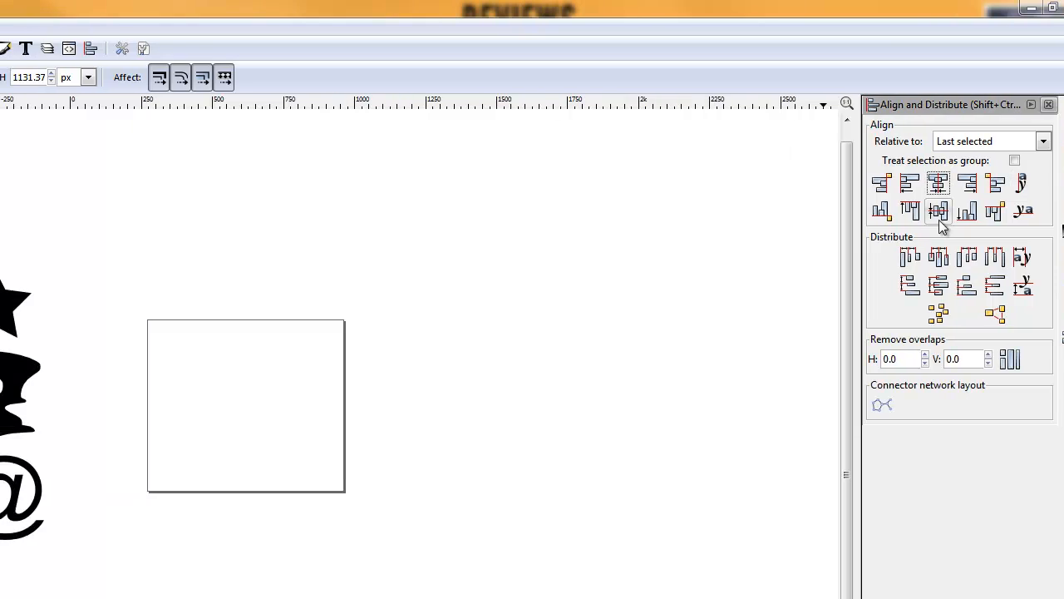
pyautogui.click(939, 220)
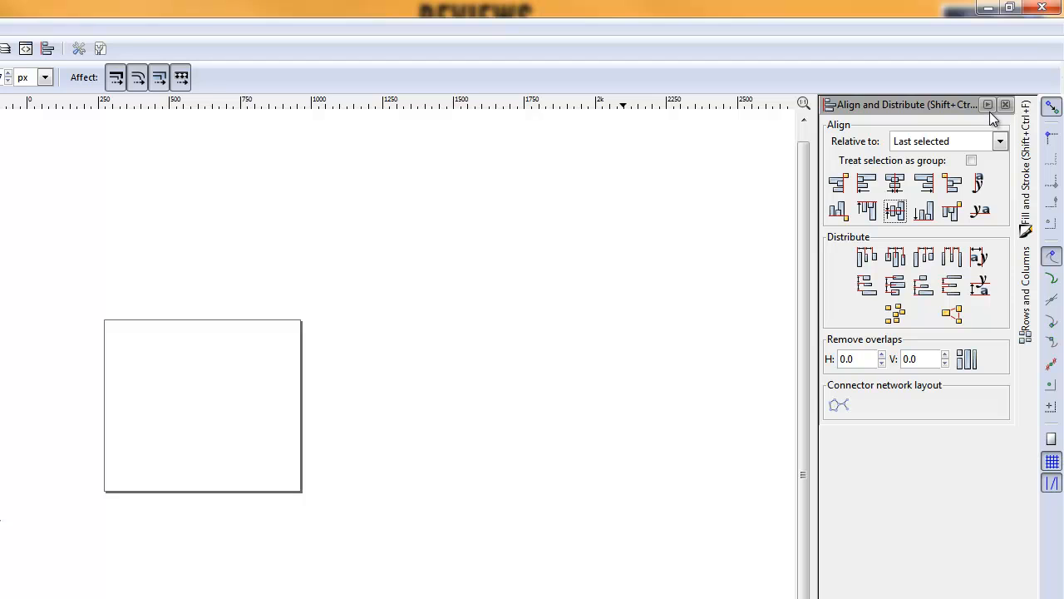
pyautogui.click(986, 104)
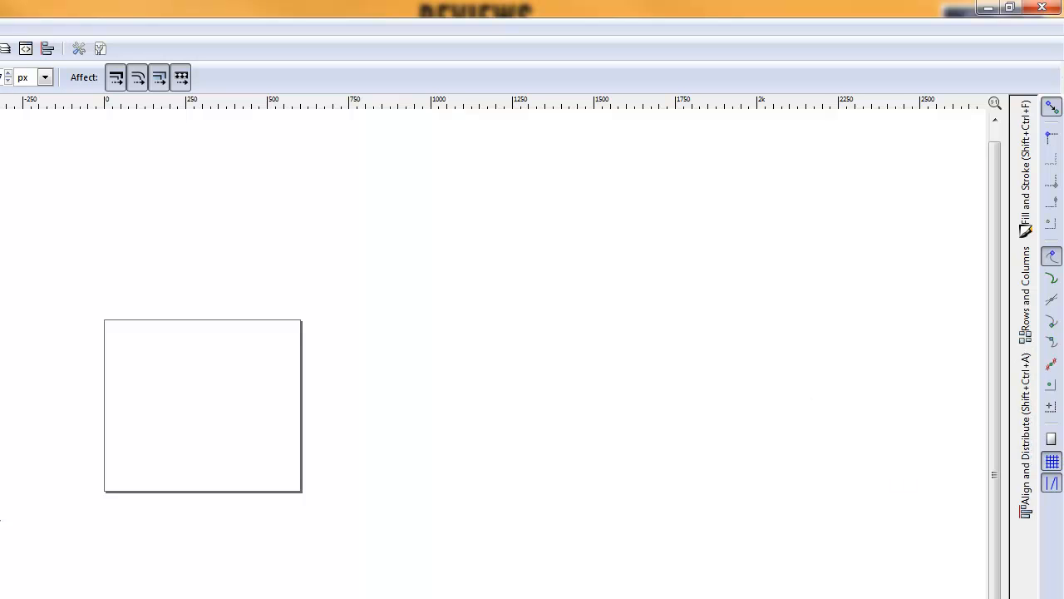
# Intersect the square with the diagonal striped path to crop the stripes to a square
pyautogui.click(180, 27)
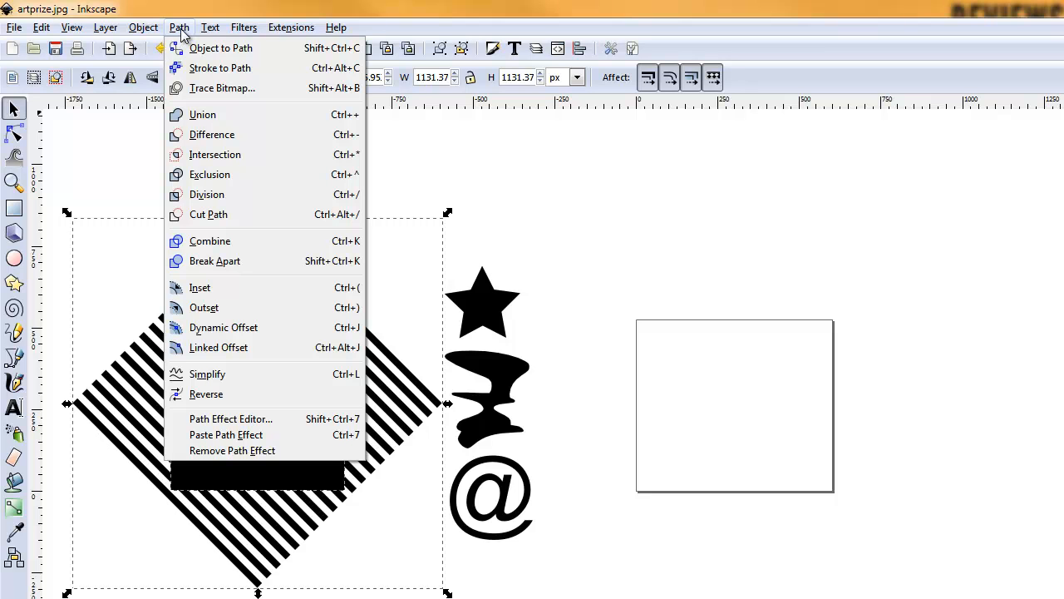
pyautogui.click(224, 156)
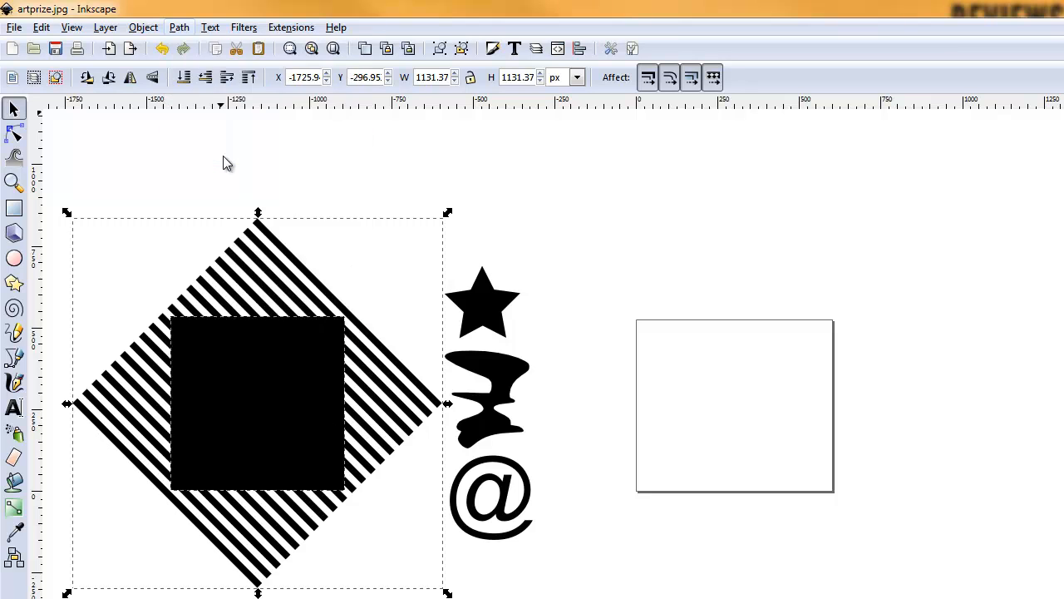
pyautogui.click(301, 243)
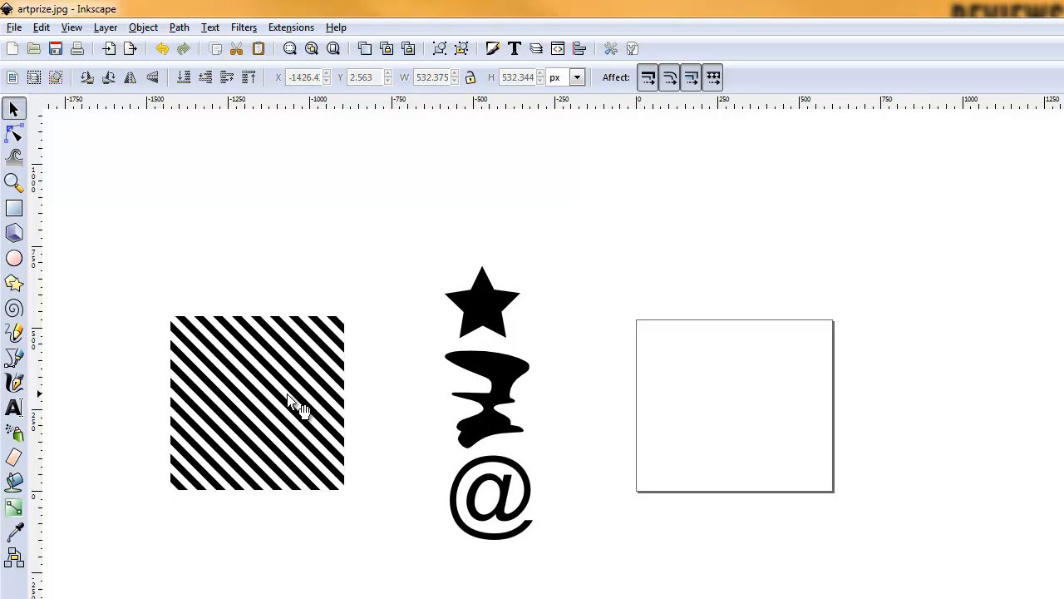
# Place a duplicate of the striped square on the page and flip it horizontally
pyautogui.click(264, 442)
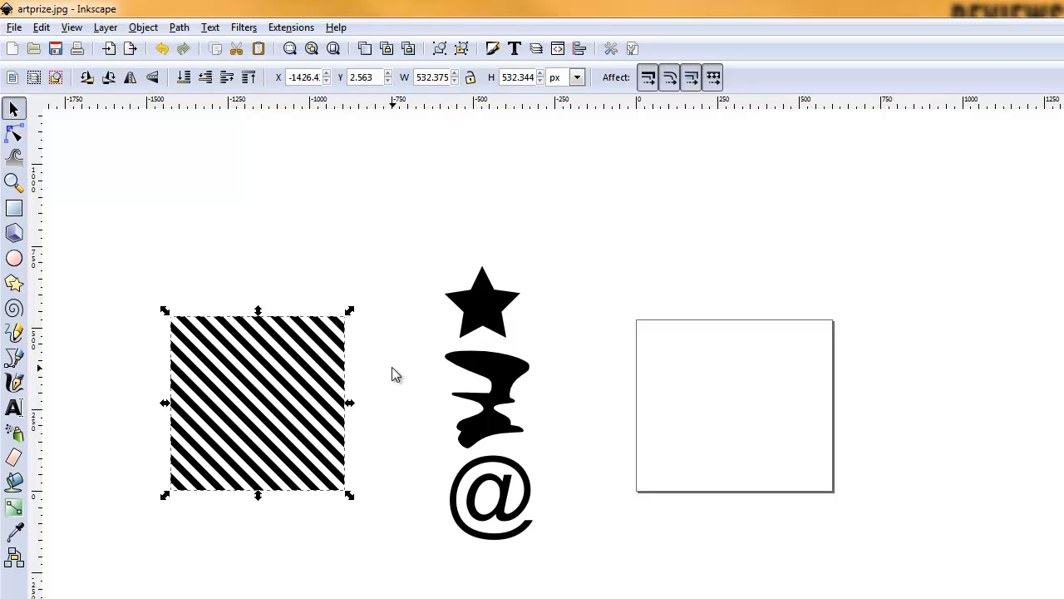
pyautogui.hotkey('ctrl', 'd')
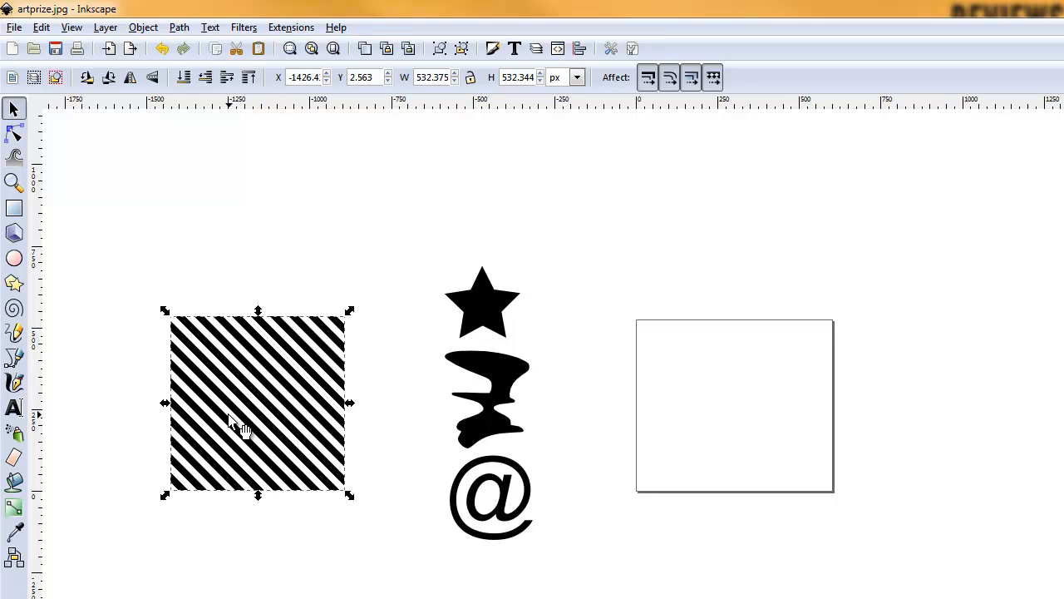
pyautogui.moveTo(238, 428); pyautogui.dragTo(711, 421)
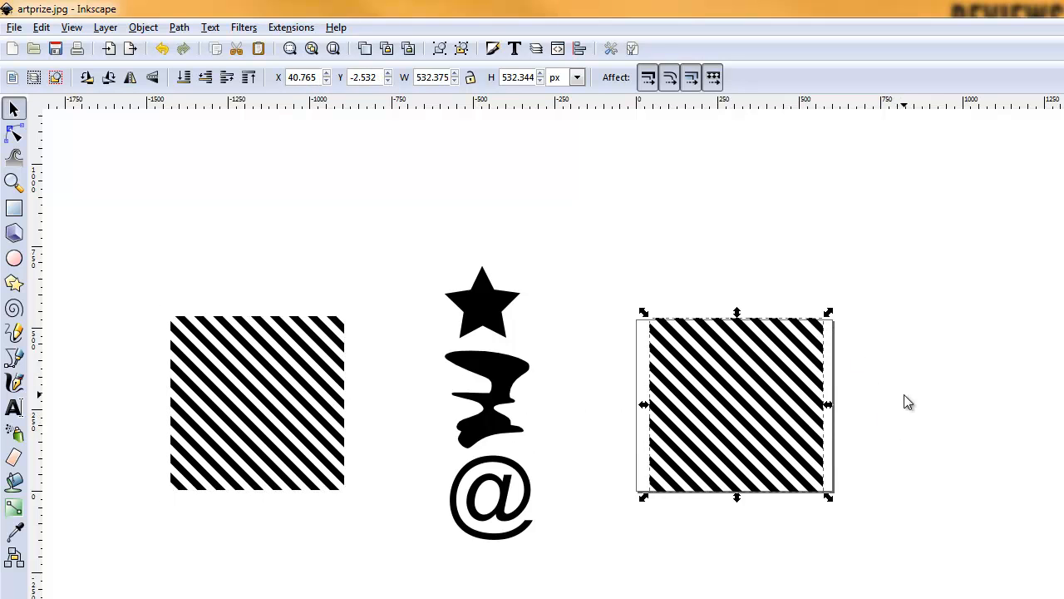
pyautogui.click(131, 77)
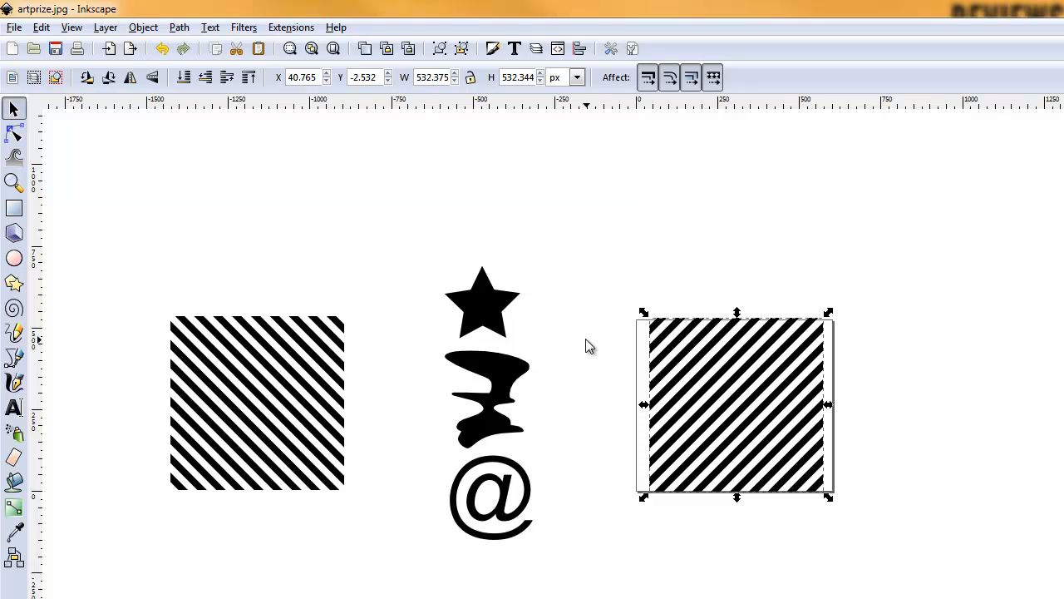
# Move the logo shape from between the star and the @ onto the striped square on the page
pyautogui.click(516, 407)
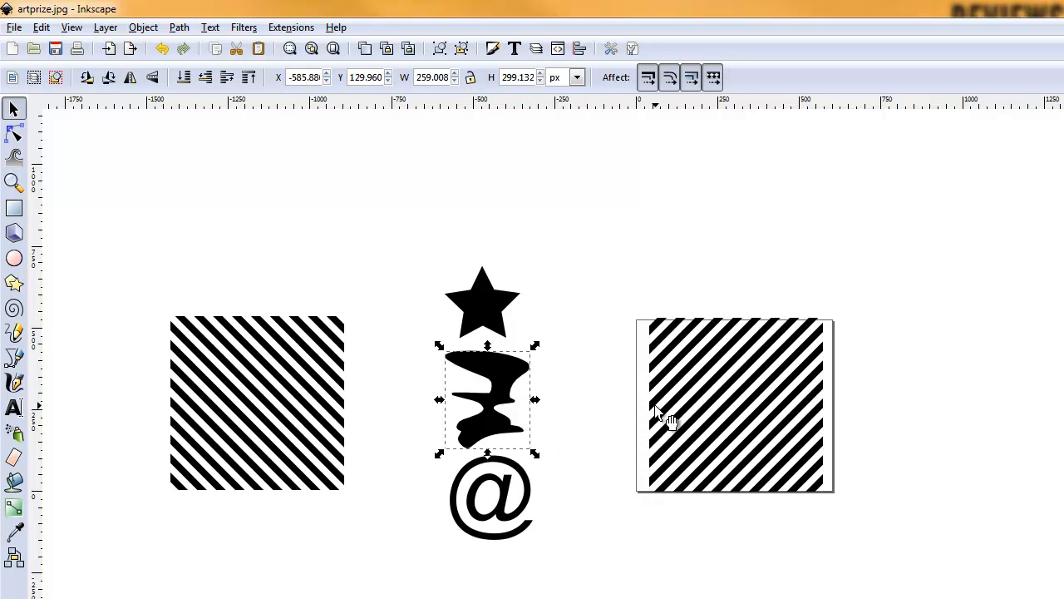
pyautogui.doubleClick(503, 385)
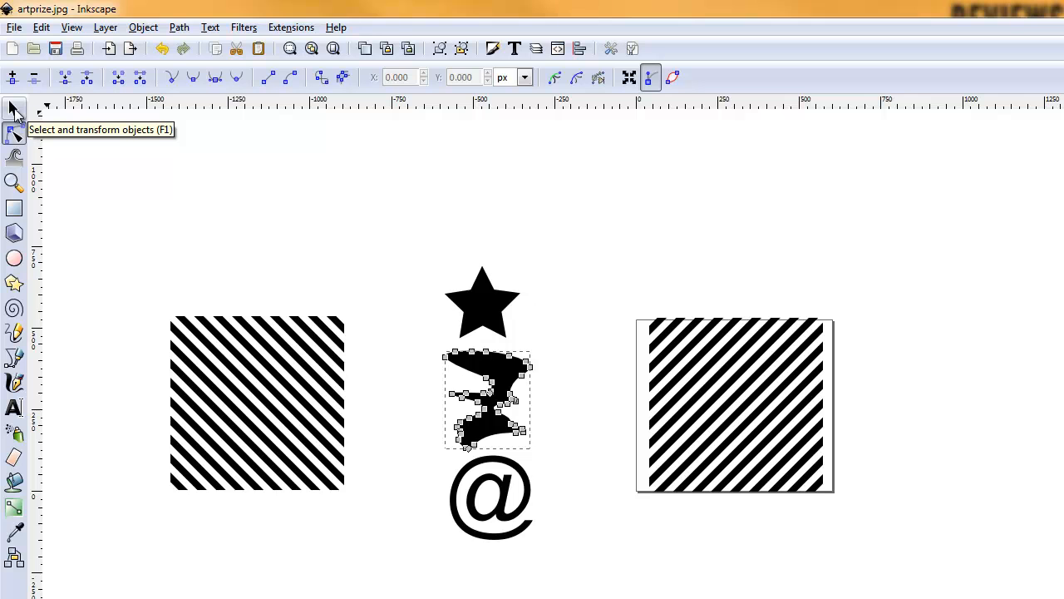
pyautogui.click(14, 109)
pyautogui.moveTo(482, 381); pyautogui.dragTo(727, 387)
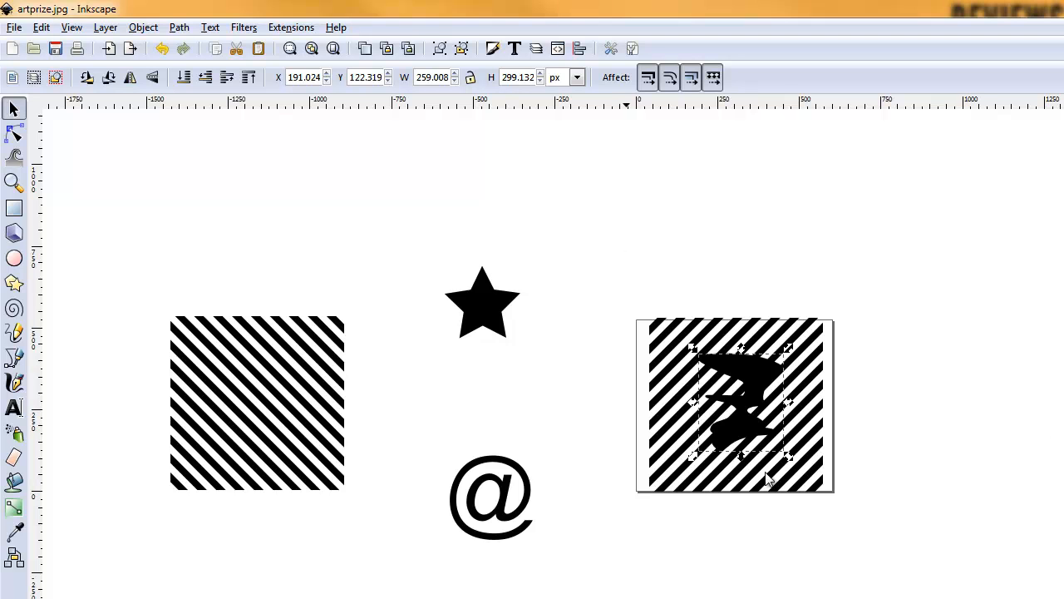
# Centre the logo shape horizontally and vertically on the page's striped square
pyautogui.keyDown('shift'); pyautogui.click(767, 473); pyautogui.keyUp('shift')
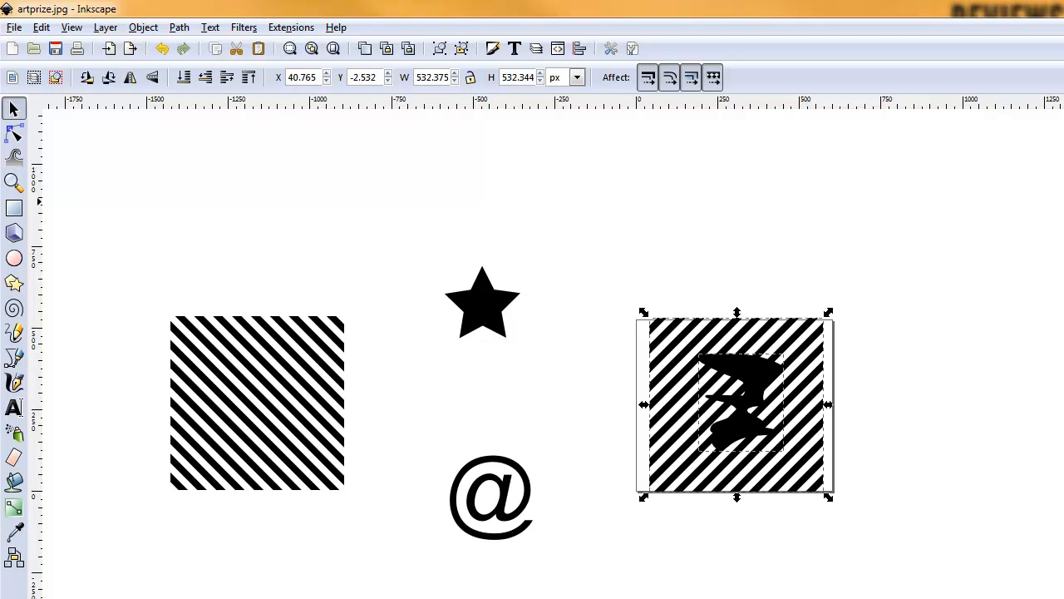
pyautogui.hotkey('ctrl', 'shift', 'a')
pyautogui.hotkey('ctrl', 'alt', 'h')
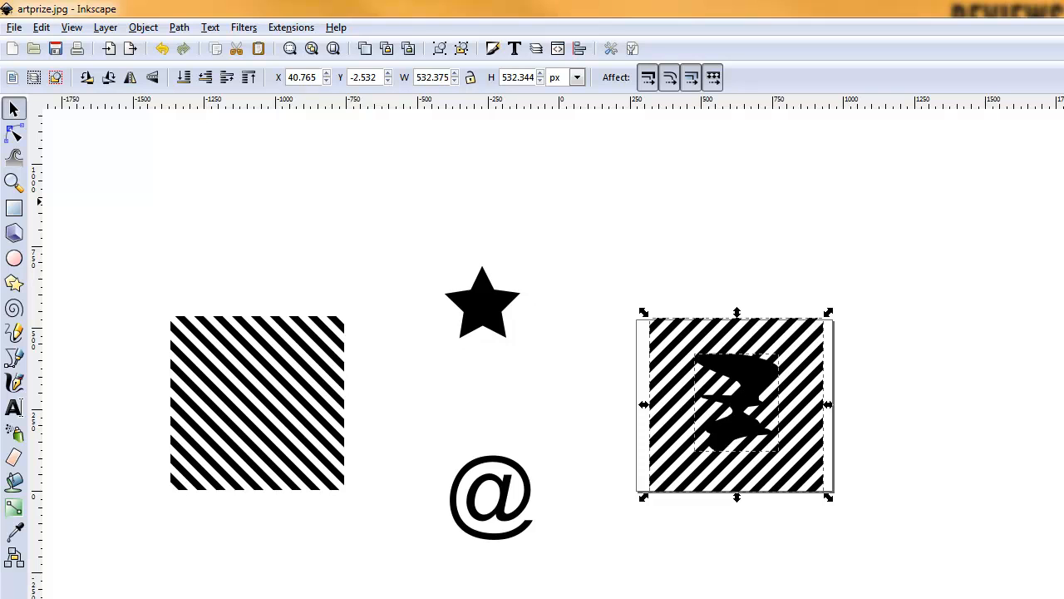
pyautogui.press('ctrl+alt+KP_8')
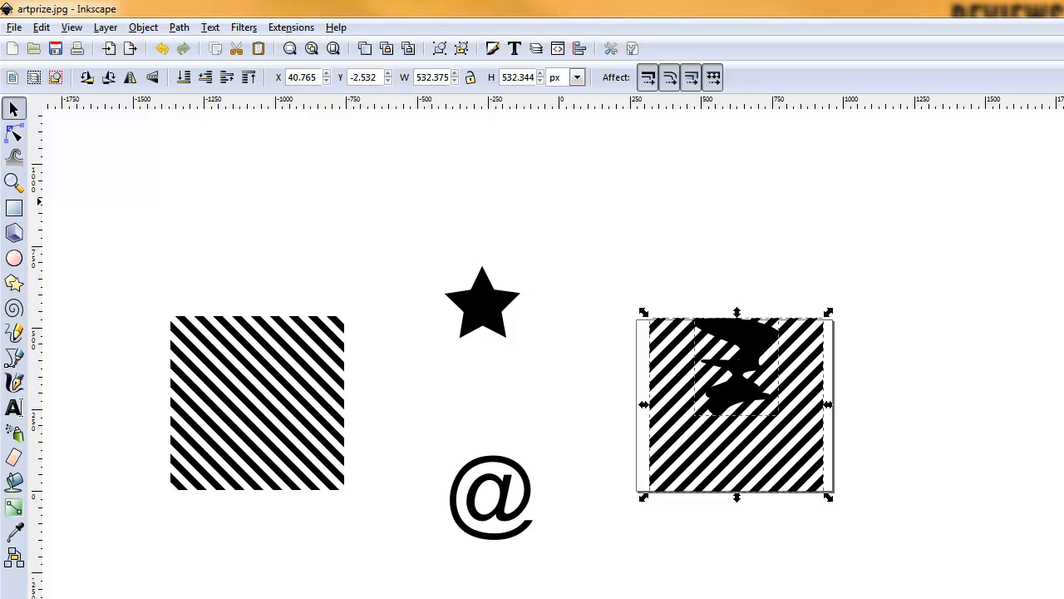
pyautogui.hotkey('ctrl', 'alt', 't')
pyautogui.click(1013, 370)
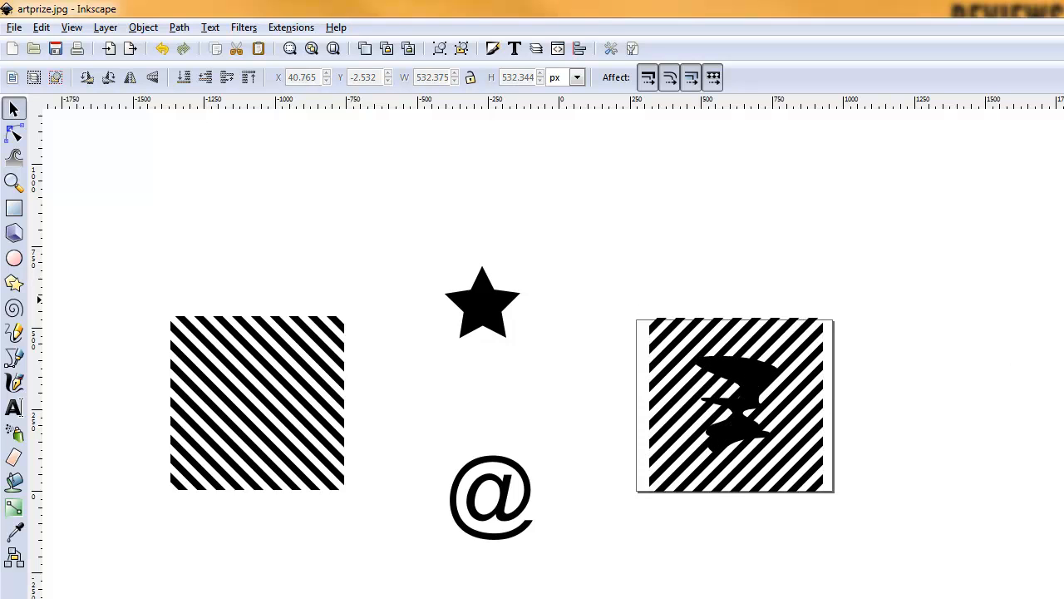
pyautogui.hotkey('ctrl', 'shift', 'a')
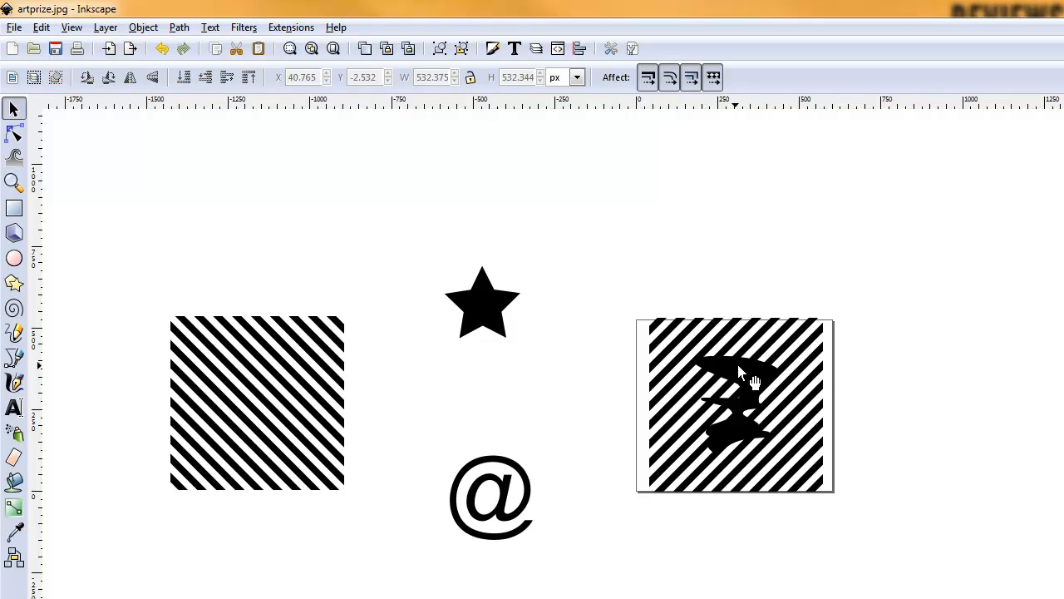
# Fill the logo shape on the page's striped square with white
pyautogui.click(753, 381)
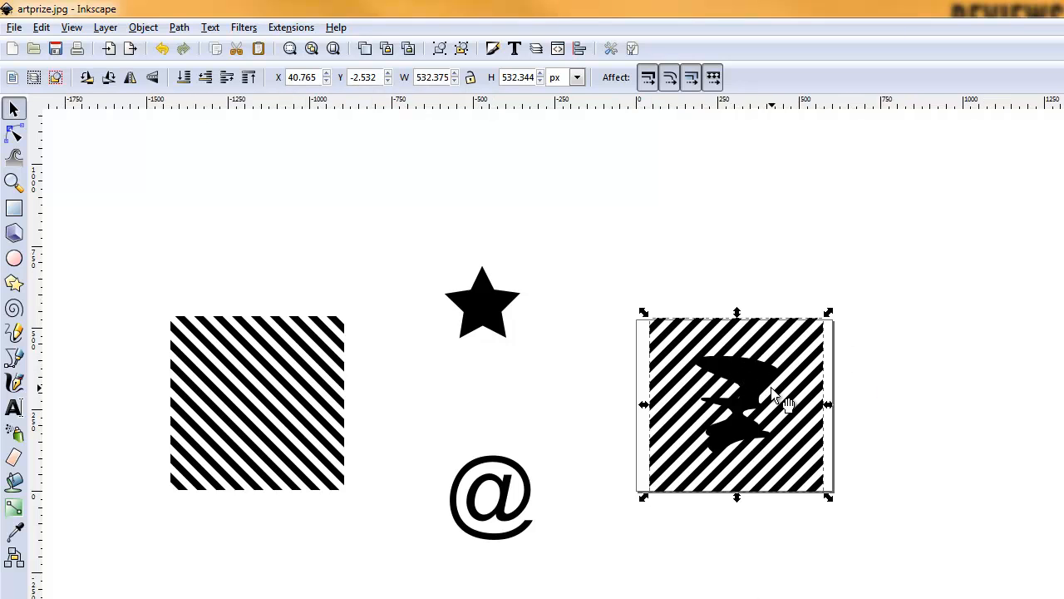
pyautogui.click(757, 384)
pyautogui.click(858, 401)
pyautogui.click(798, 396)
pyautogui.keyDown('ctrl'); pyautogui.click(772, 379); pyautogui.keyUp('ctrl')
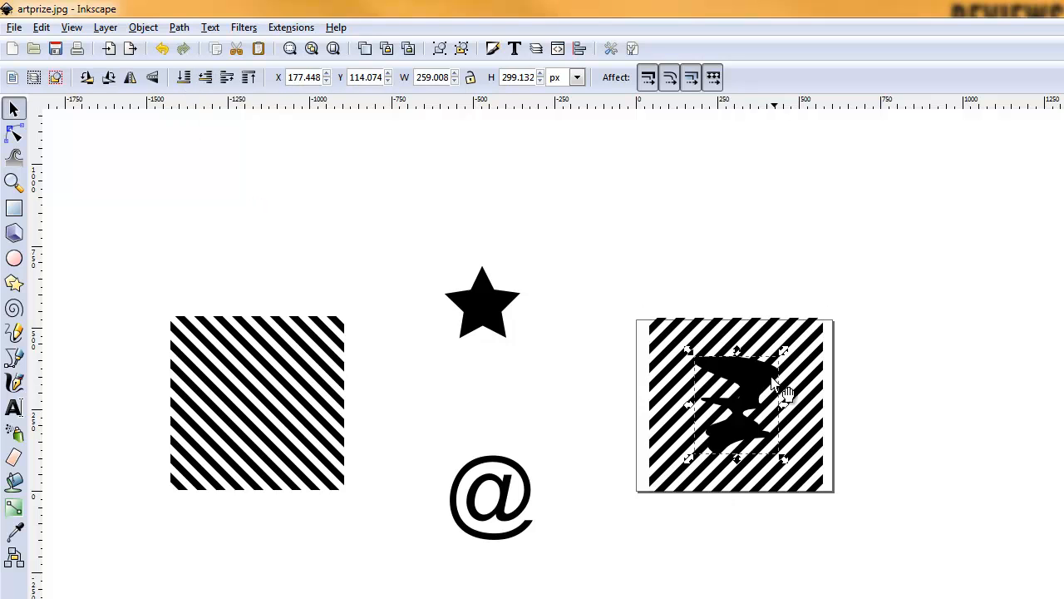
pyautogui.click(971, 394)
pyautogui.keyDown('ctrl'); pyautogui.click(797, 378); pyautogui.keyUp('ctrl')
pyautogui.click(289, 597)
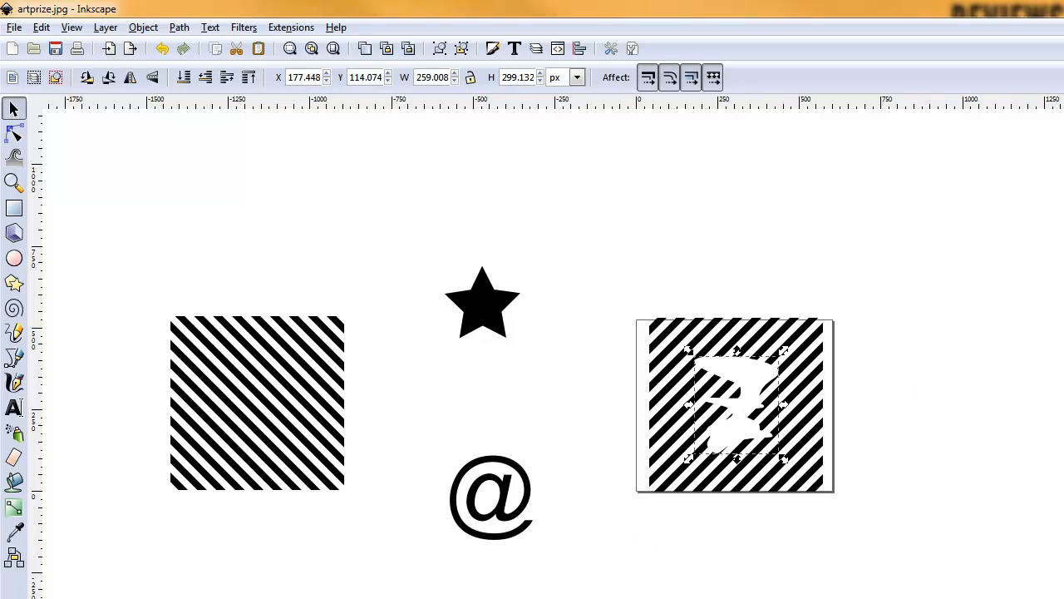
# Enlarge the white logo shape proportionally about its centre to about 321 px wide and 370 px high
pyautogui.click(980, 393)
pyautogui.keyDown('ctrl'); pyautogui.click(746, 381); pyautogui.keyUp('ctrl')
pyautogui.moveTo(784, 352); pyautogui.dragTo(795, 337)
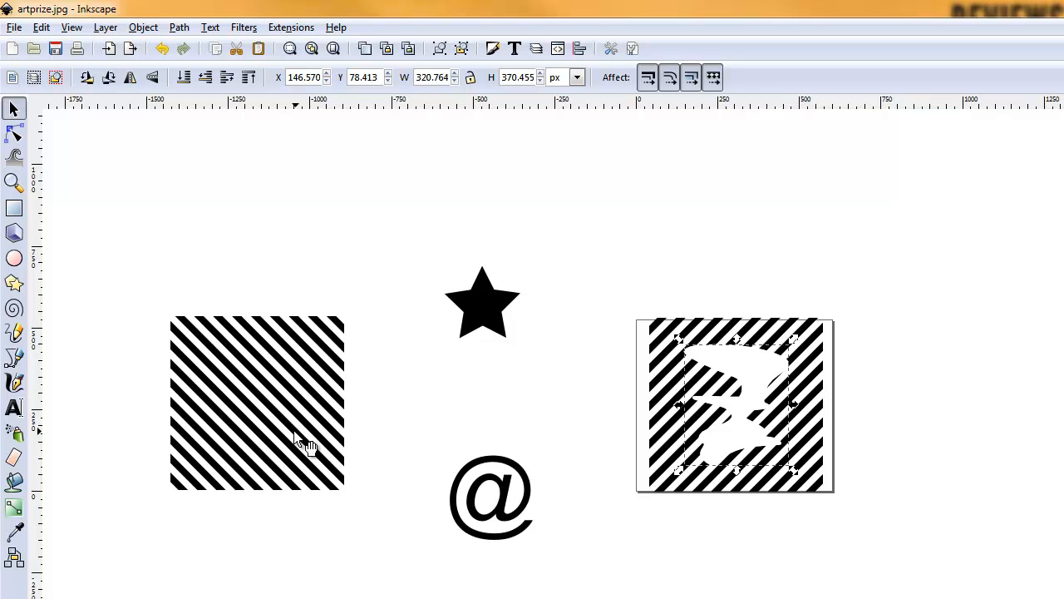
# Duplicate the striped square on the page in place and raise the white logo shape to the top
pyautogui.click(831, 420)
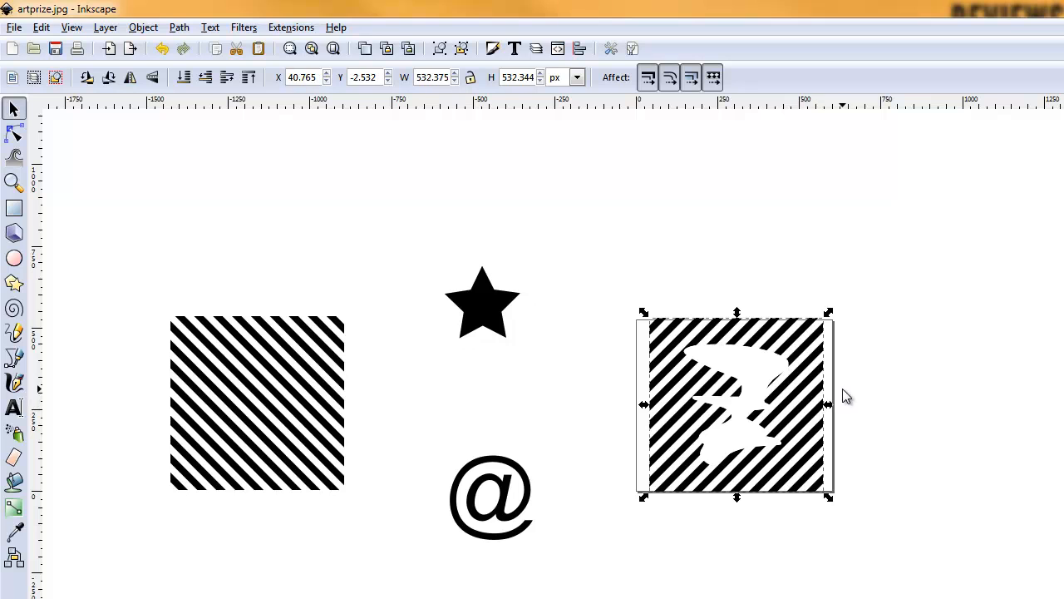
pyautogui.hotkey('ctrl', 'z')
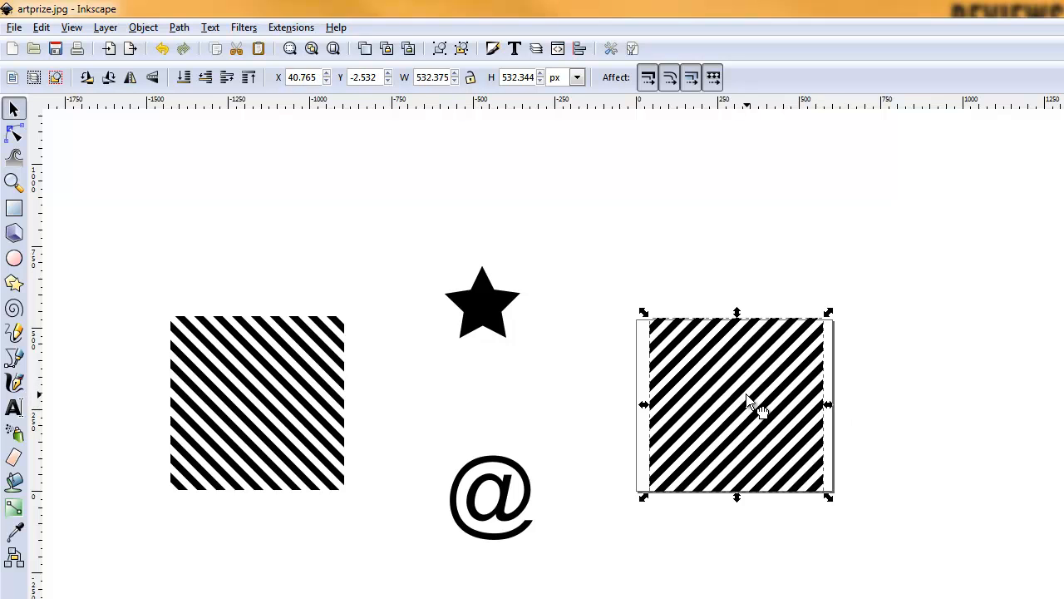
pyautogui.click(749, 402)
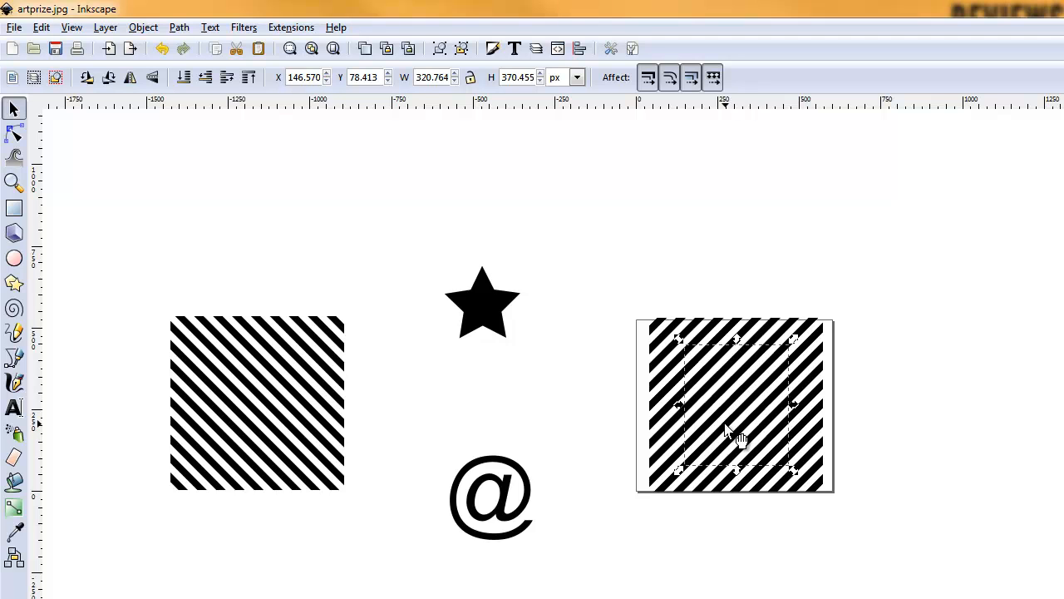
pyautogui.click(249, 78)
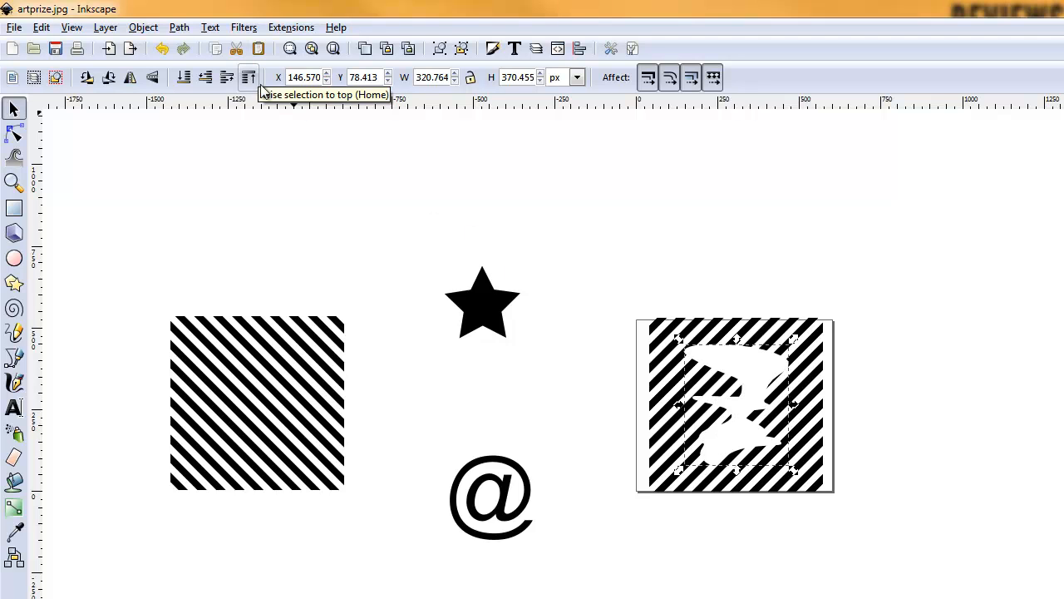
# Flip the duplicated striped square horizontally so its stripes cross those underneath
pyautogui.click(826, 399)
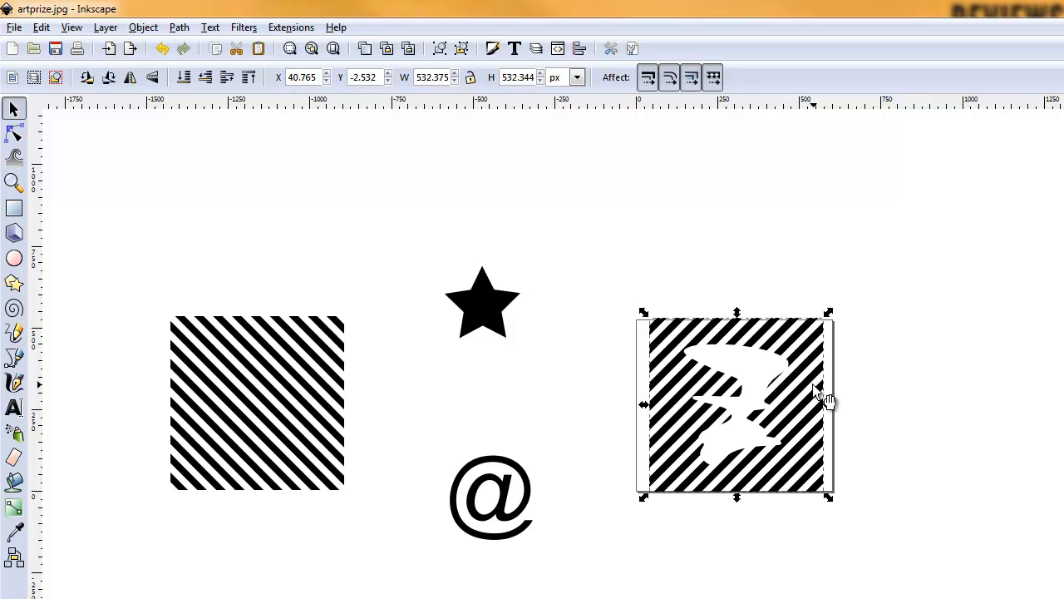
pyautogui.click(129, 80)
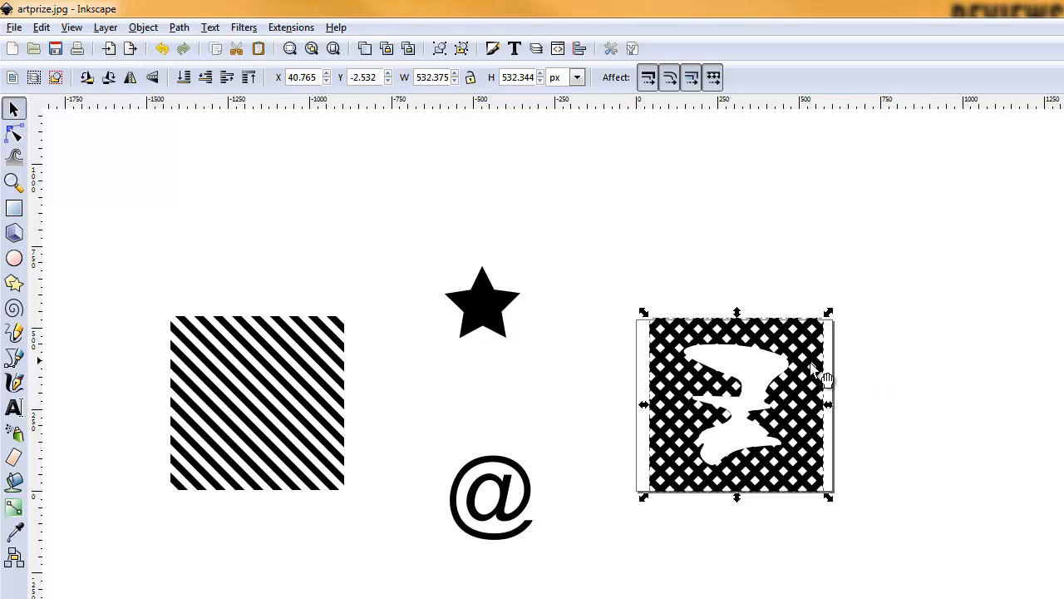
# Clip the flipped striped square on the page to the white logo shape
pyautogui.click(746, 435)
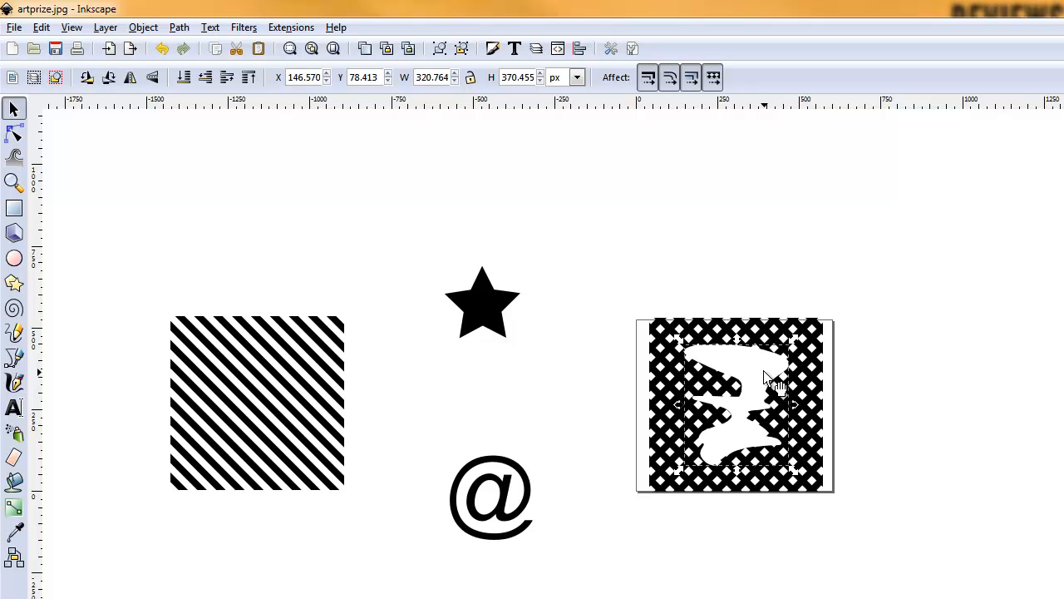
pyautogui.click(821, 428)
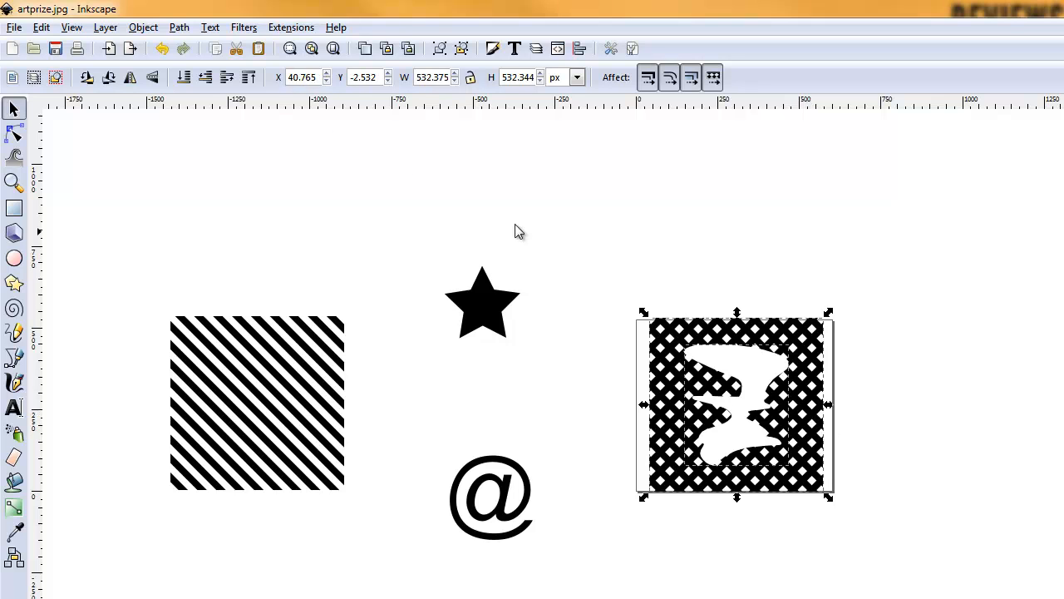
pyautogui.click(145, 29)
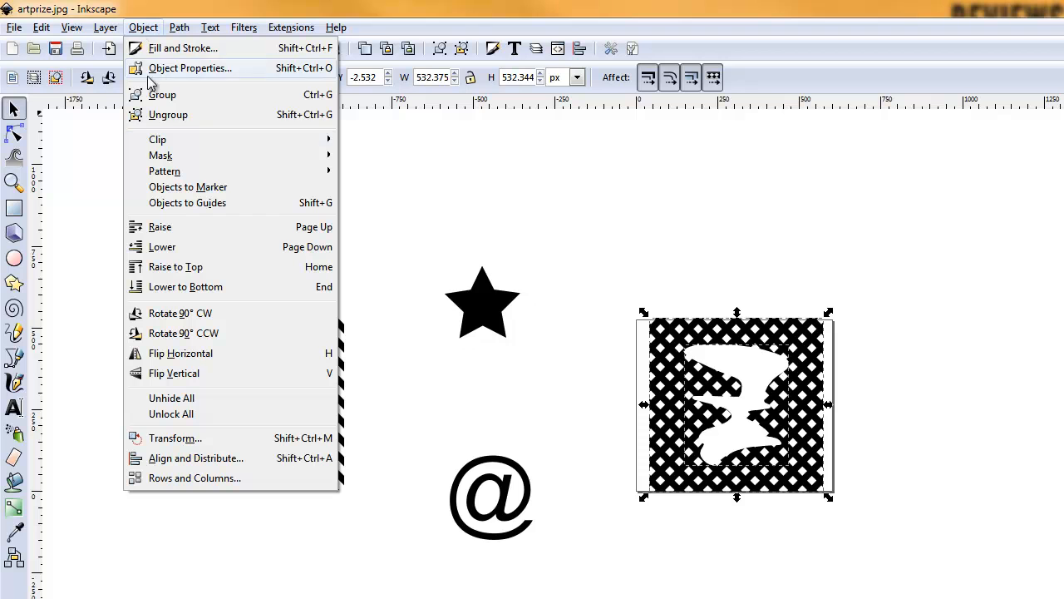
pyautogui.moveTo(184, 139)
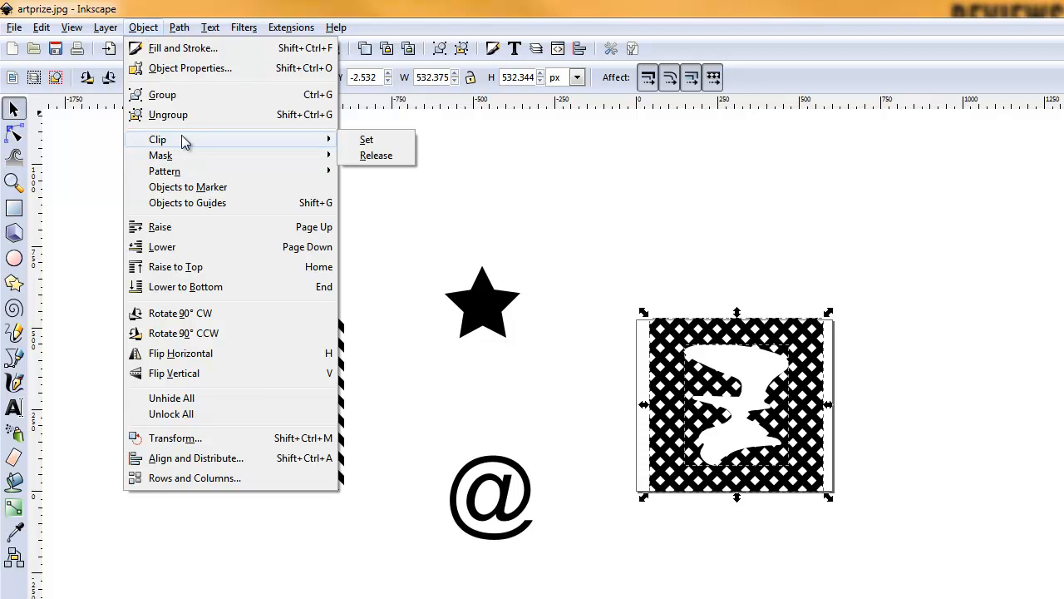
pyautogui.click(367, 140)
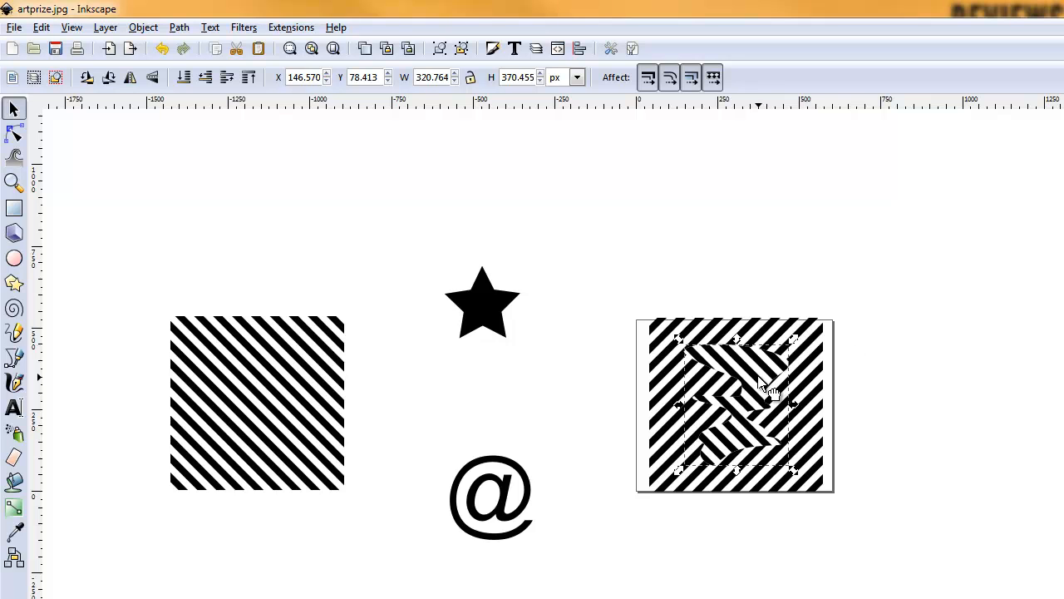
# Try moving the clipped striped logo off the page on its own, and undo the moves
pyautogui.moveTo(763, 387); pyautogui.dragTo(942, 453)
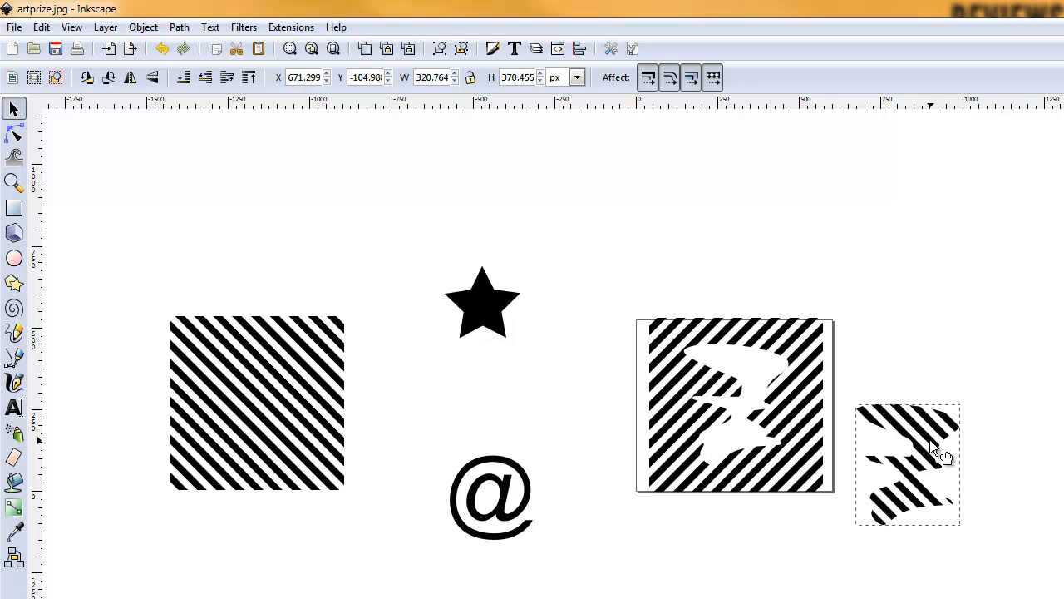
pyautogui.hotkey('ctrl', 'z')
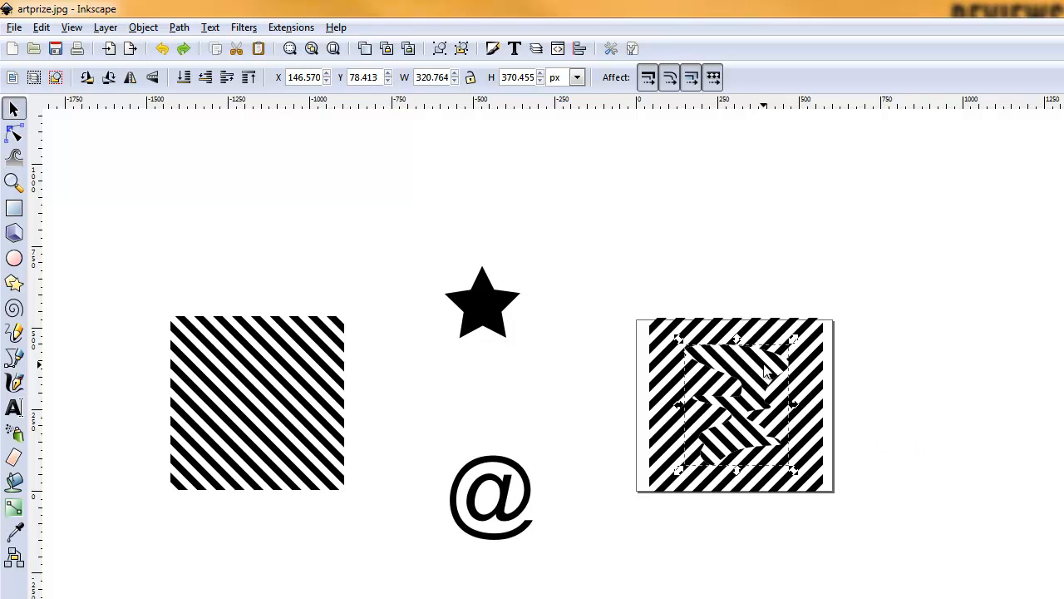
pyautogui.hotkey('shift', 'Right')
pyautogui.hotkey('shift', 'Right')
pyautogui.hotkey('shift', 'Right')
pyautogui.hotkey('shift', 'Right')
pyautogui.hotkey('shift', 'Right')
pyautogui.hotkey('shift', 'Right')
pyautogui.hotkey('shift', 'Right')
pyautogui.hotkey('shift', 'Right')
pyautogui.hotkey('shift', 'Right')
pyautogui.hotkey('shift', 'Right')
pyautogui.hotkey('shift', 'Right')
pyautogui.hotkey('shift', 'Right')
pyautogui.hotkey('shift', 'Right')
pyautogui.hotkey('shift', 'Right')
pyautogui.hotkey('shift', 'Right')
pyautogui.hotkey('shift', 'Right')
pyautogui.hotkey('shift', 'Right')
pyautogui.hotkey('shift', 'Right')
pyautogui.hotkey('shift', 'Right')
pyautogui.hotkey('shift', 'Right')
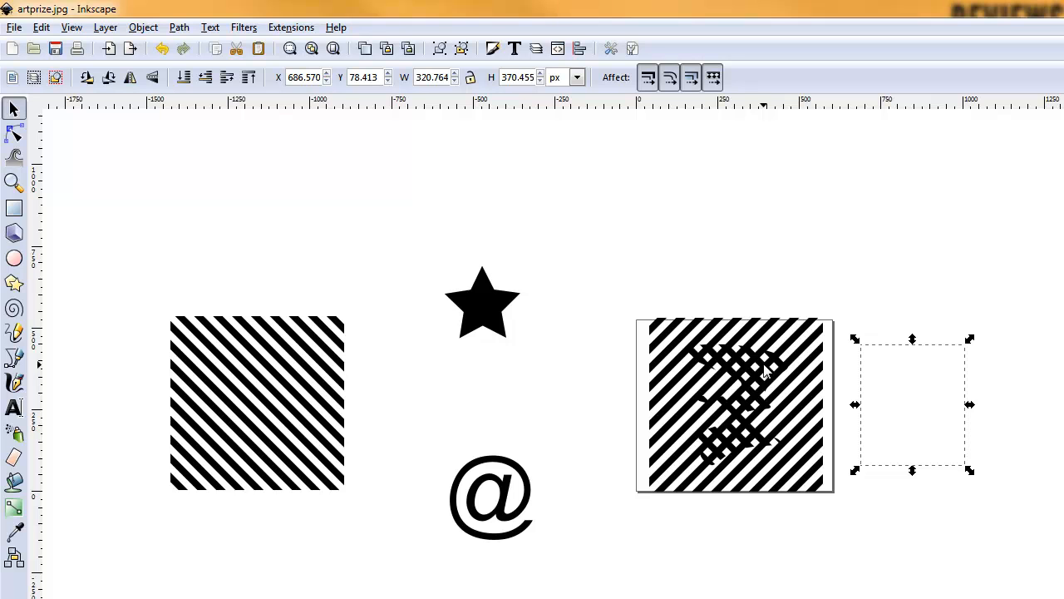
pyautogui.hotkey('ctrl', 'z')
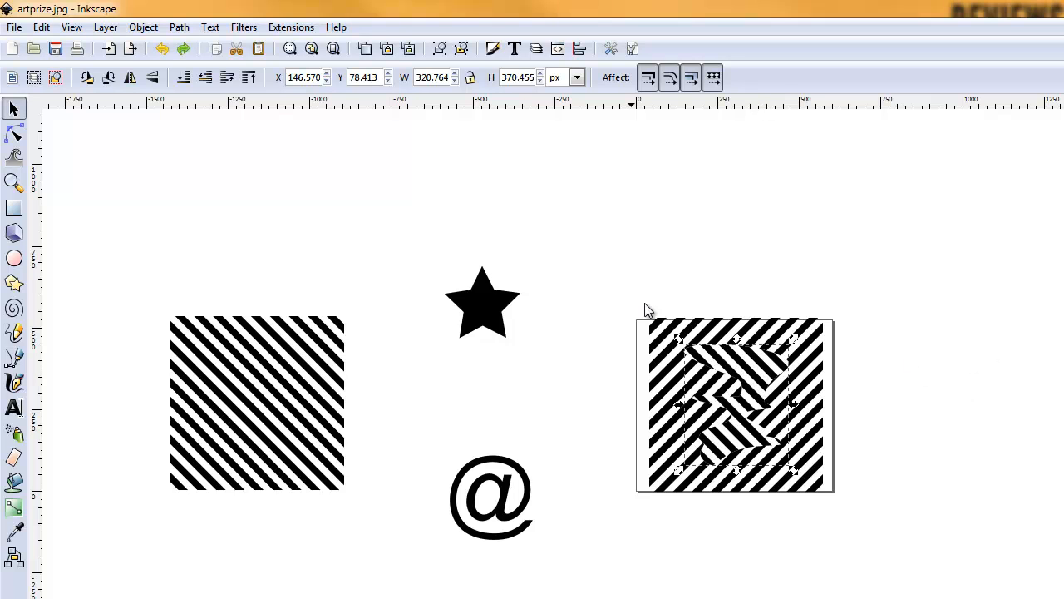
# Move the clipped striped logo off the page to the empty area above the original striped square
pyautogui.click(589, 333)
pyautogui.moveTo(587, 332); pyautogui.dragTo(819, 481)
pyautogui.moveTo(758, 429); pyautogui.dragTo(499, 422)
pyautogui.click(499, 422)
pyautogui.click(599, 406)
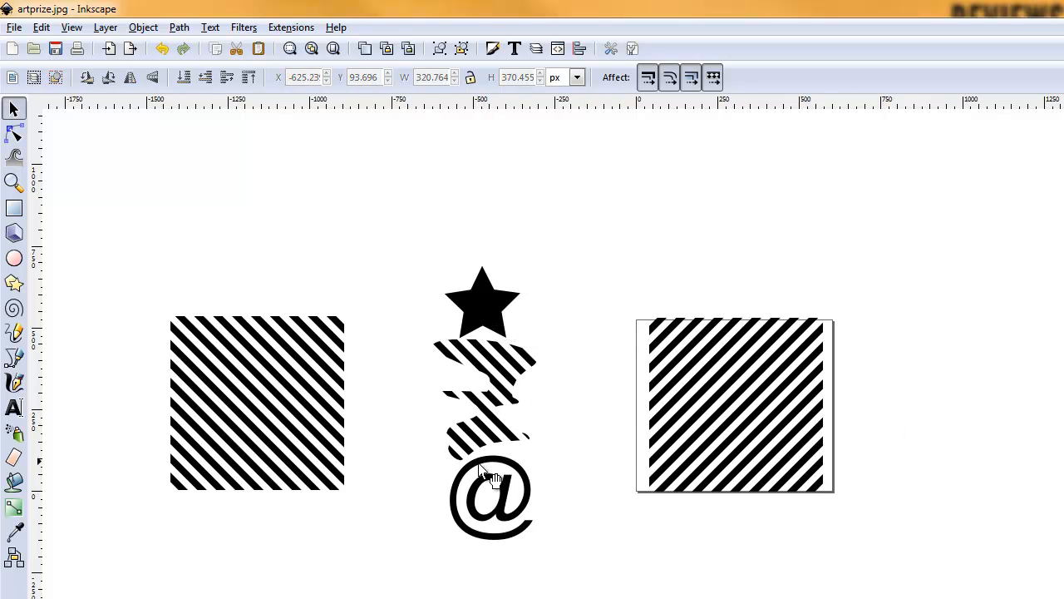
pyautogui.moveTo(418, 444); pyautogui.dragTo(301, 275)
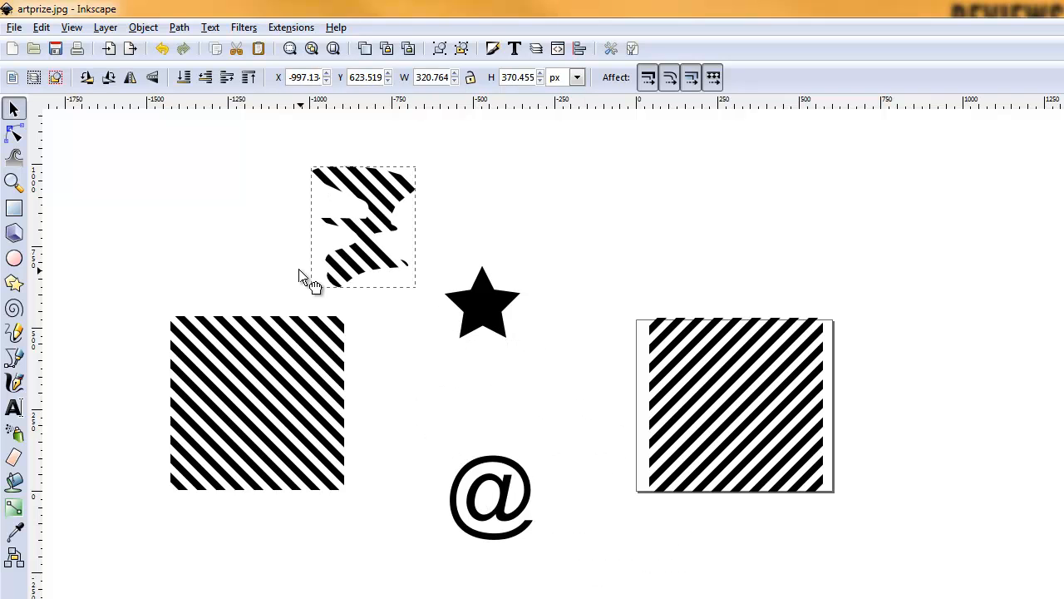
# Move the @ shape onto the middle of the page's striped square and fill it with white
pyautogui.moveTo(429, 444); pyautogui.dragTo(630, 595)
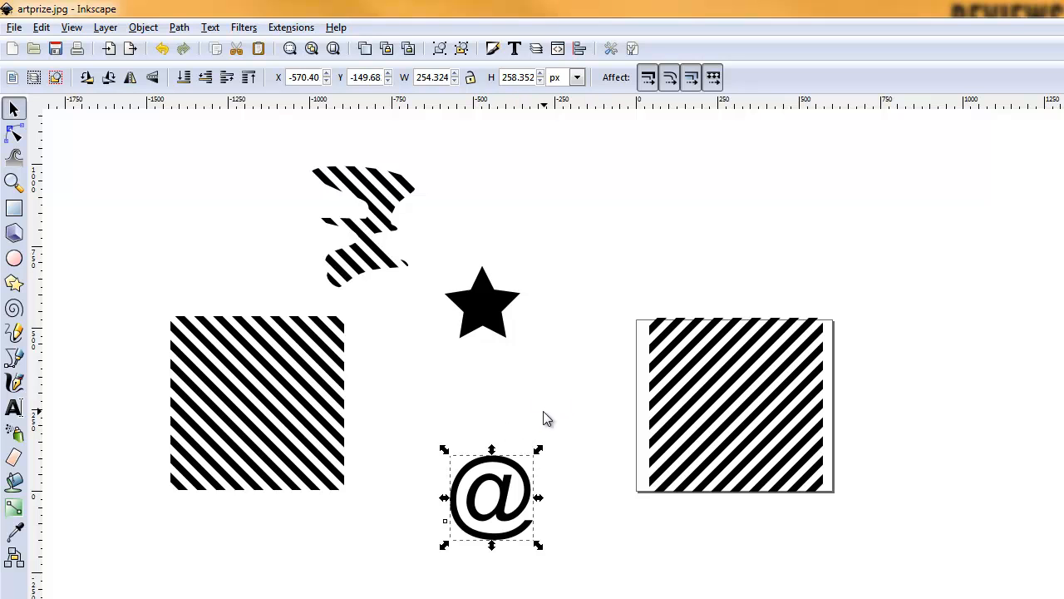
pyautogui.moveTo(509, 521); pyautogui.dragTo(755, 420)
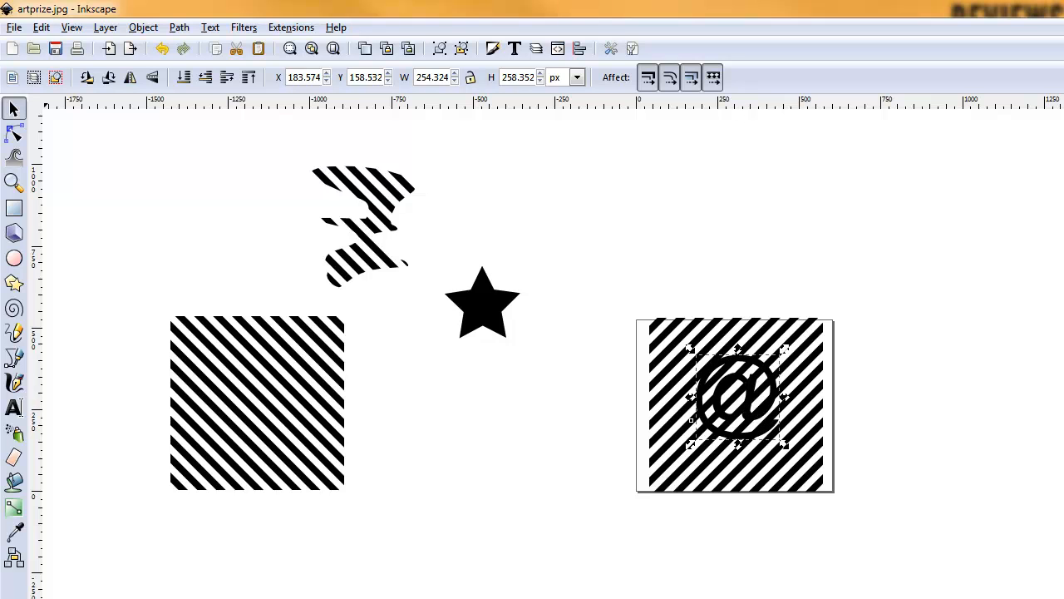
pyautogui.click(45, 597)
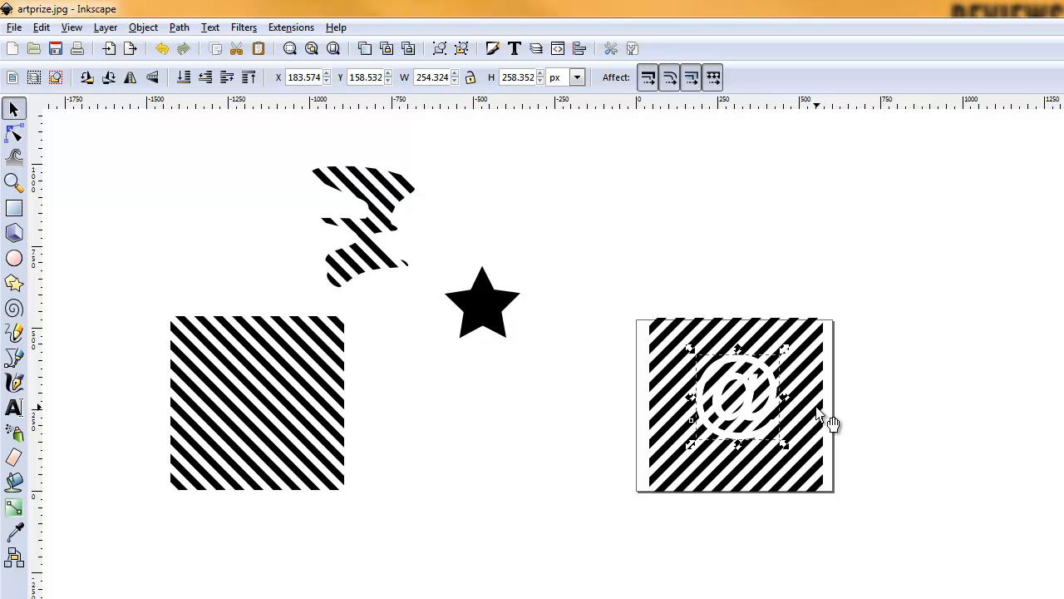
# Duplicate the page's striped square in place beneath the white @ shape and flip the duplicate horizontally
pyautogui.click(819, 408)
pyautogui.hotkey('ctrl', 'd')
pyautogui.keyDown('alt'); pyautogui.click(773, 419); pyautogui.keyUp('alt')
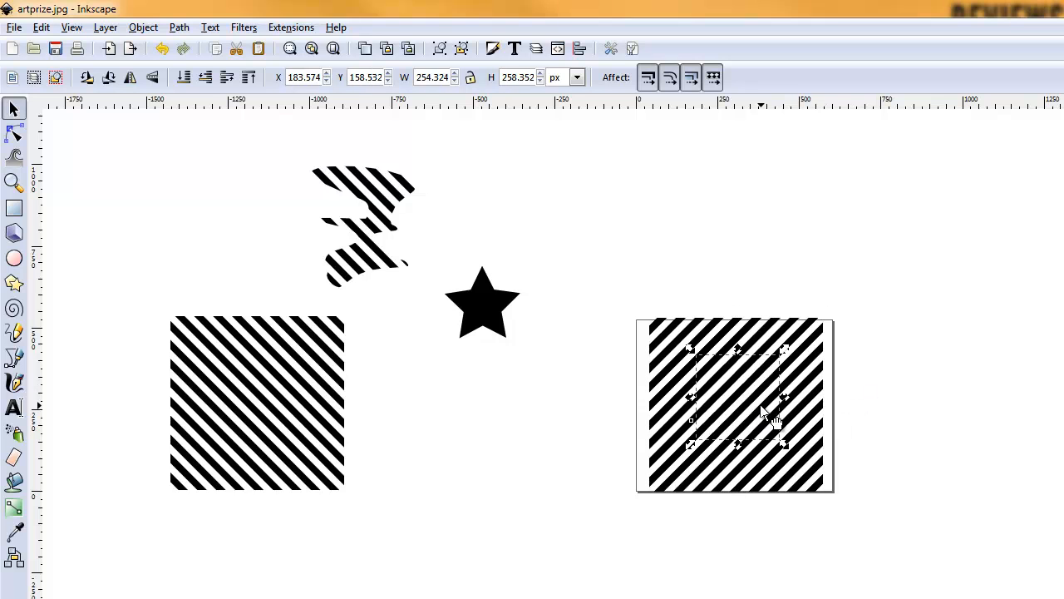
pyautogui.click(248, 79)
pyautogui.keyDown('shift'); pyautogui.click(812, 434); pyautogui.keyUp('shift')
pyautogui.click(129, 77)
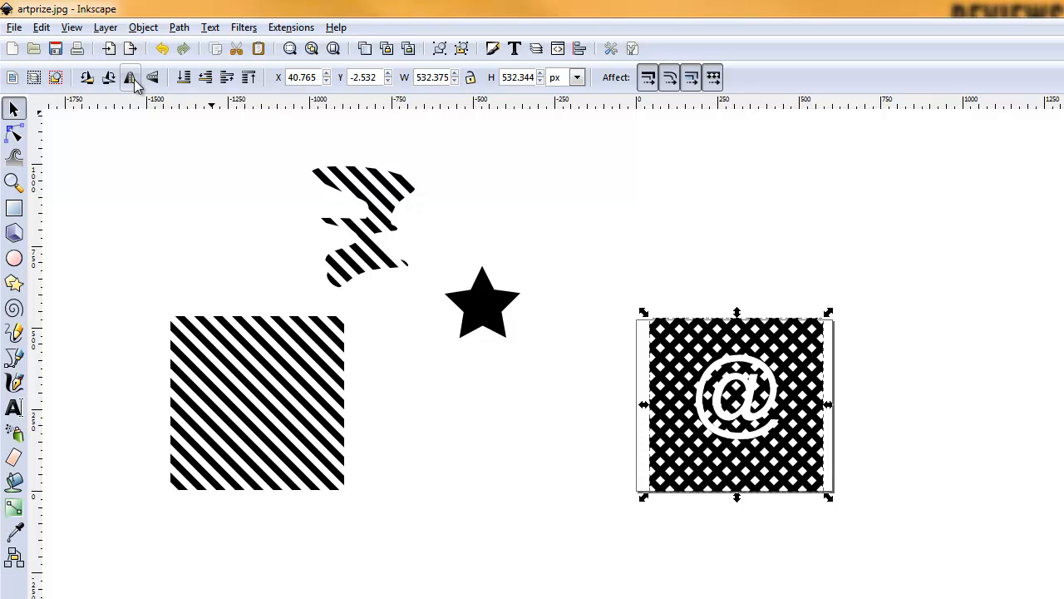
# Clip the flipped striped square to the @ shape
pyautogui.click(772, 401)
pyautogui.keyDown('shift'); pyautogui.click(803, 370); pyautogui.keyUp('shift')
pyautogui.click(143, 27)
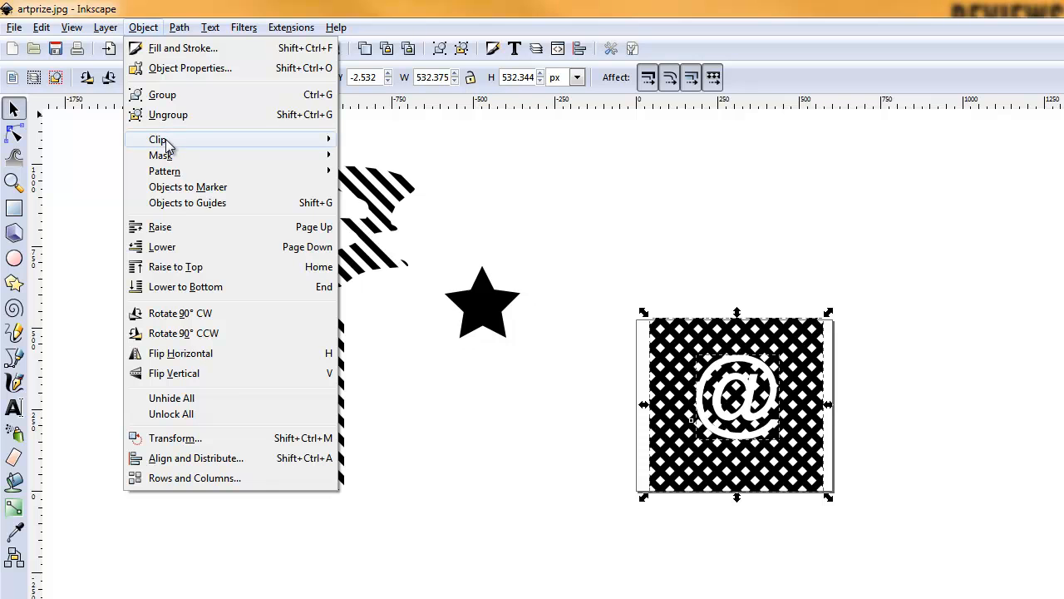
pyautogui.moveTo(171, 141)
pyautogui.click(379, 141)
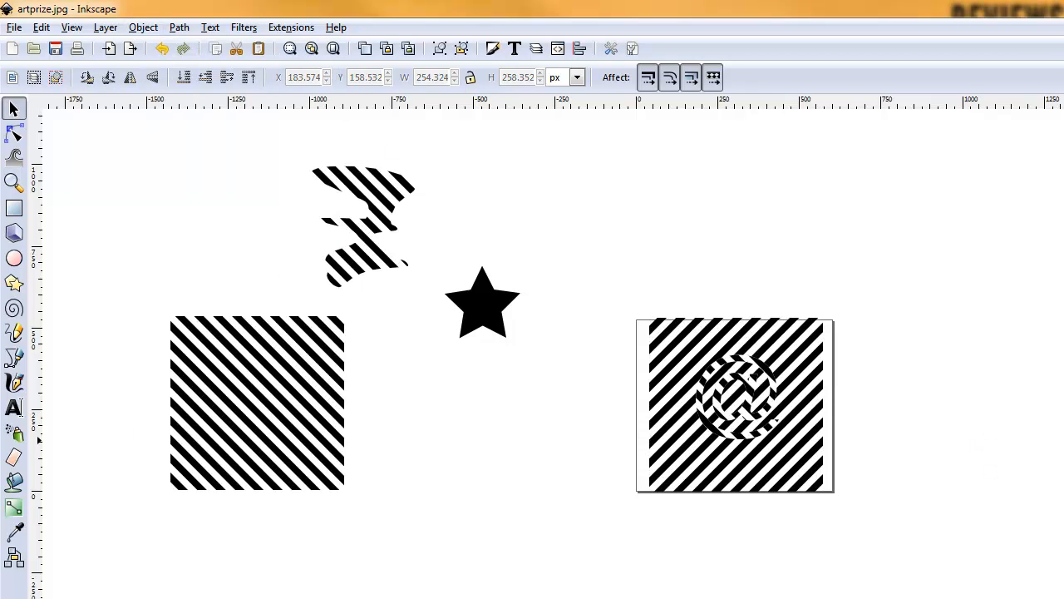
# Delete the clipped striped @ from the page, keeping the striped square beneath it
pyautogui.click(774, 385)
pyautogui.moveTo(592, 331); pyautogui.dragTo(819, 468)
pyautogui.press('Delete')
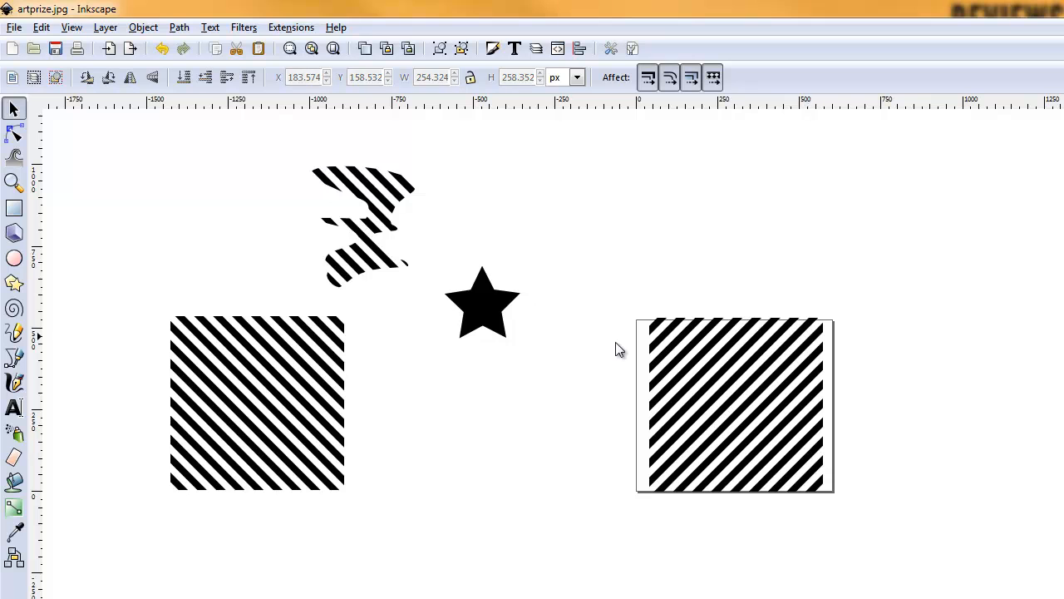
# Place the star on the page's striped square as a white shape about 363 px wide and 346 px high
pyautogui.click(492, 311)
pyautogui.moveTo(515, 321); pyautogui.dragTo(783, 429)
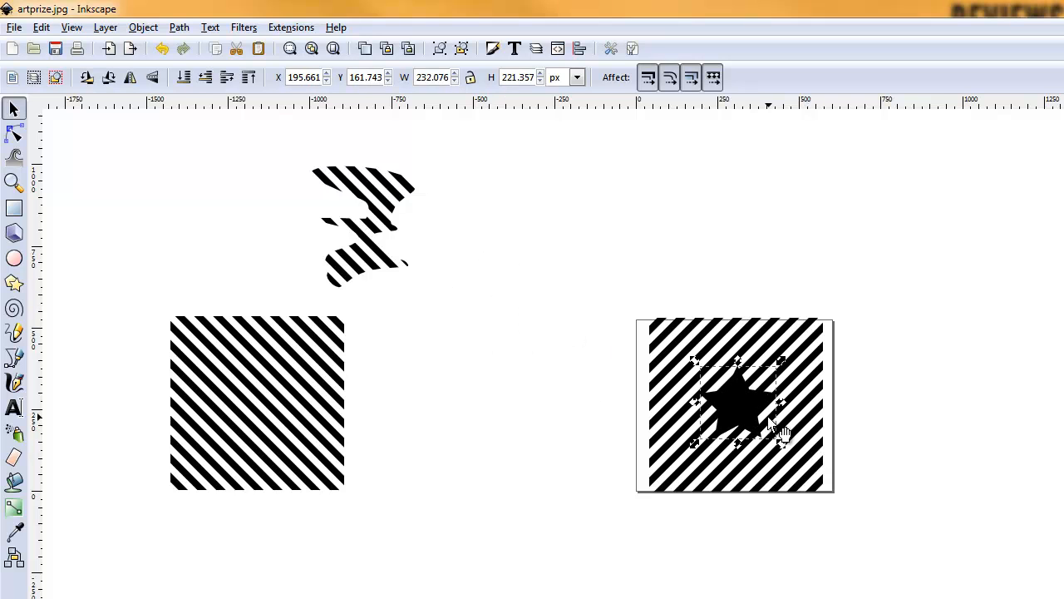
pyautogui.moveTo(785, 363); pyautogui.dragTo(804, 338)
pyautogui.click(197, 597)
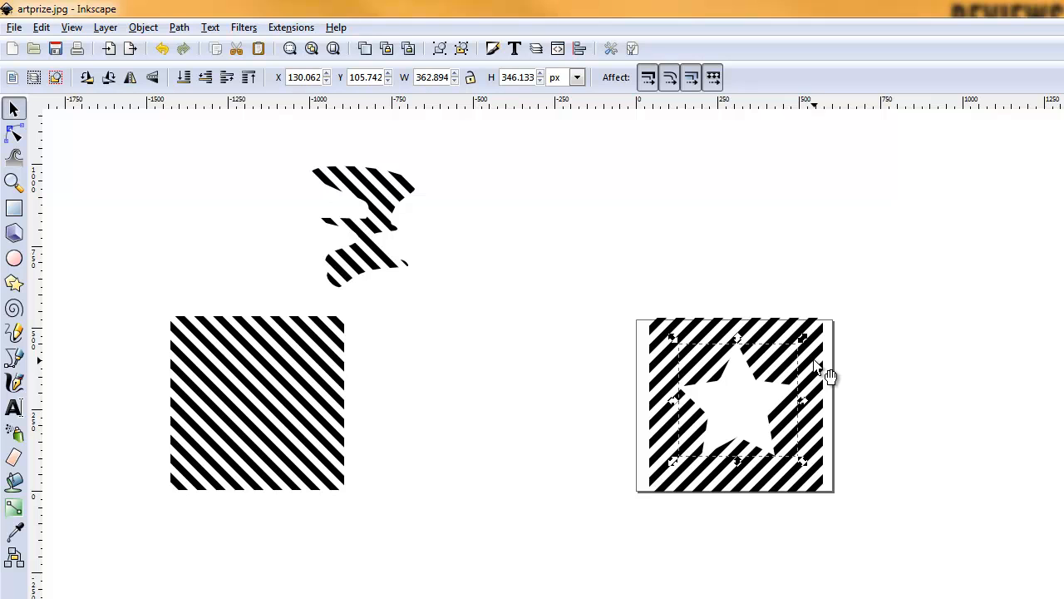
# Duplicate the page's striped square in place beneath the white star and flip the duplicate horizontally
pyautogui.click(816, 397)
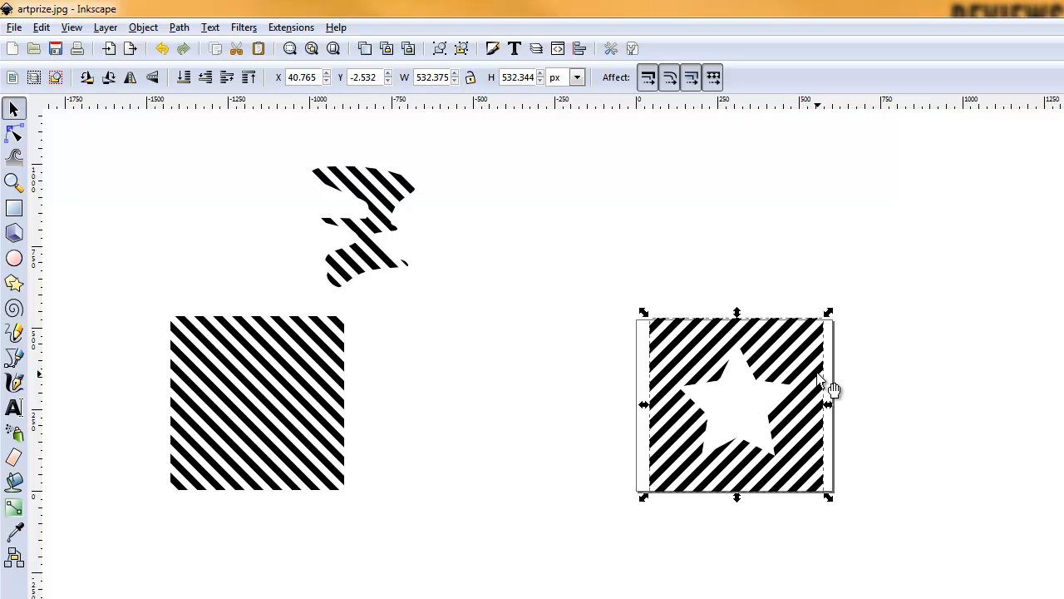
pyautogui.press('Home')
pyautogui.keyDown('alt'); pyautogui.click(756, 416); pyautogui.keyUp('alt')
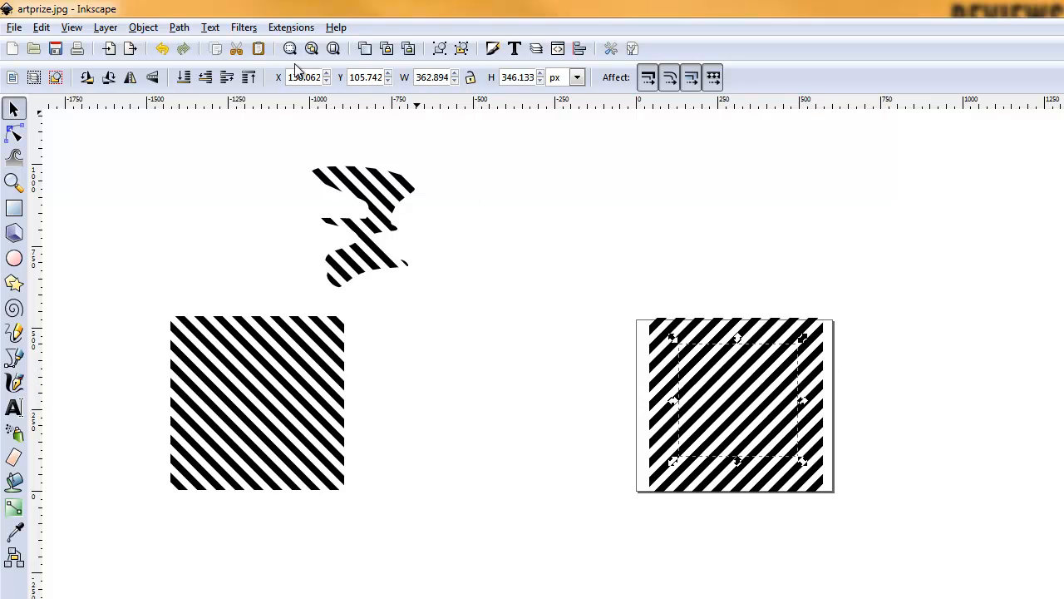
pyautogui.click(250, 79)
pyautogui.click(826, 442)
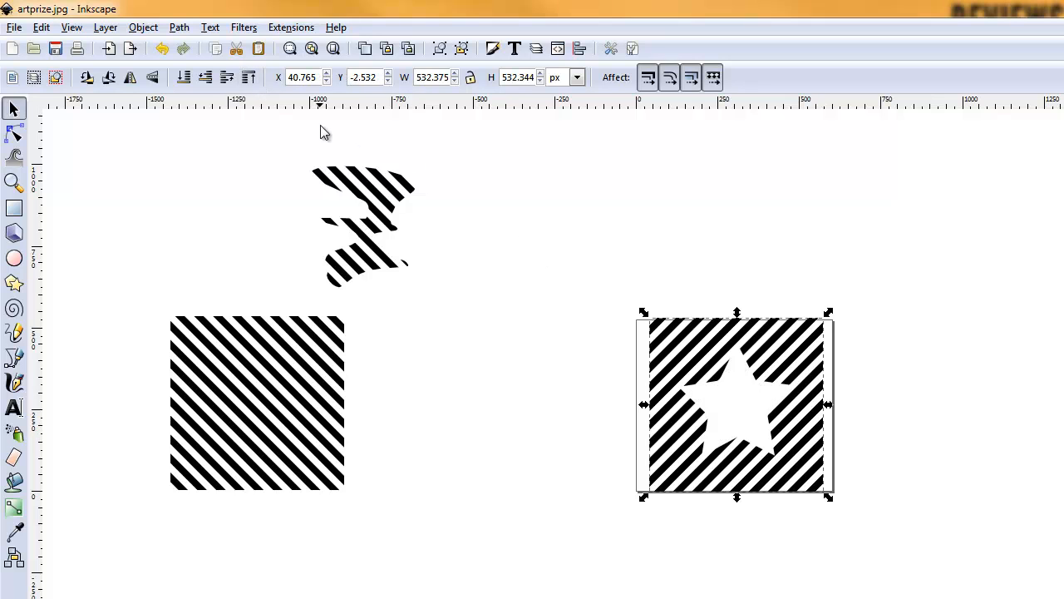
pyautogui.click(131, 77)
# Clip the flipped striped square to the star shape
pyautogui.click(736, 416)
pyautogui.keyDown('shift'); pyautogui.click(827, 366); pyautogui.keyUp('shift')
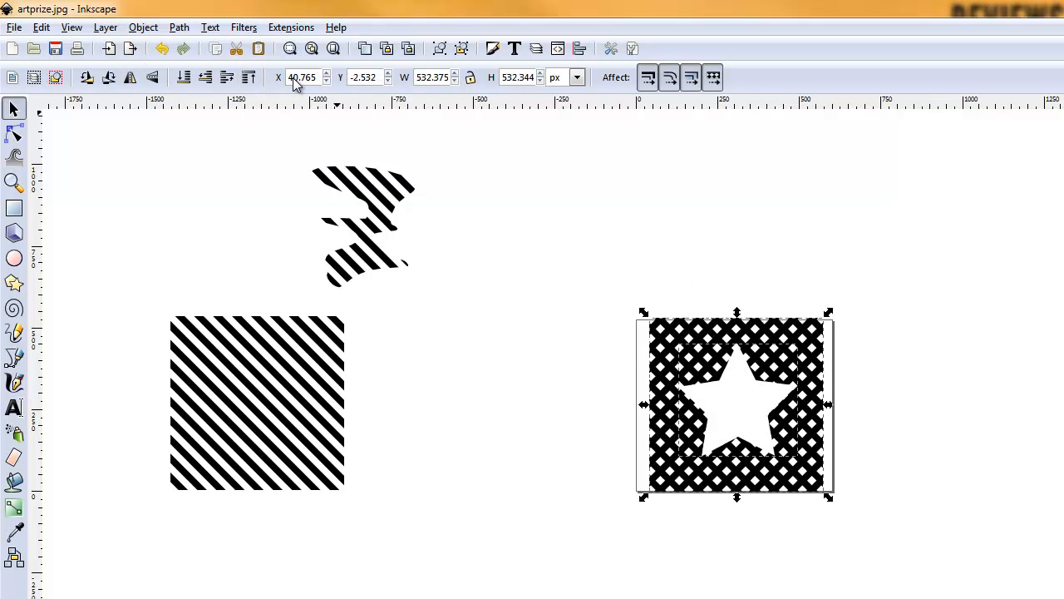
pyautogui.click(143, 27)
pyautogui.moveTo(175, 146)
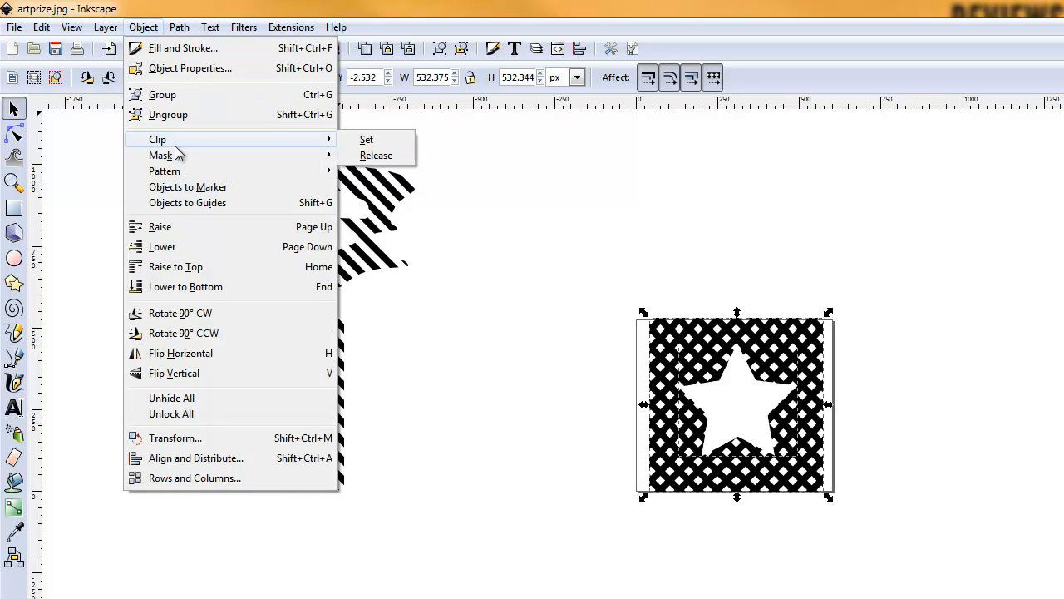
pyautogui.click(378, 145)
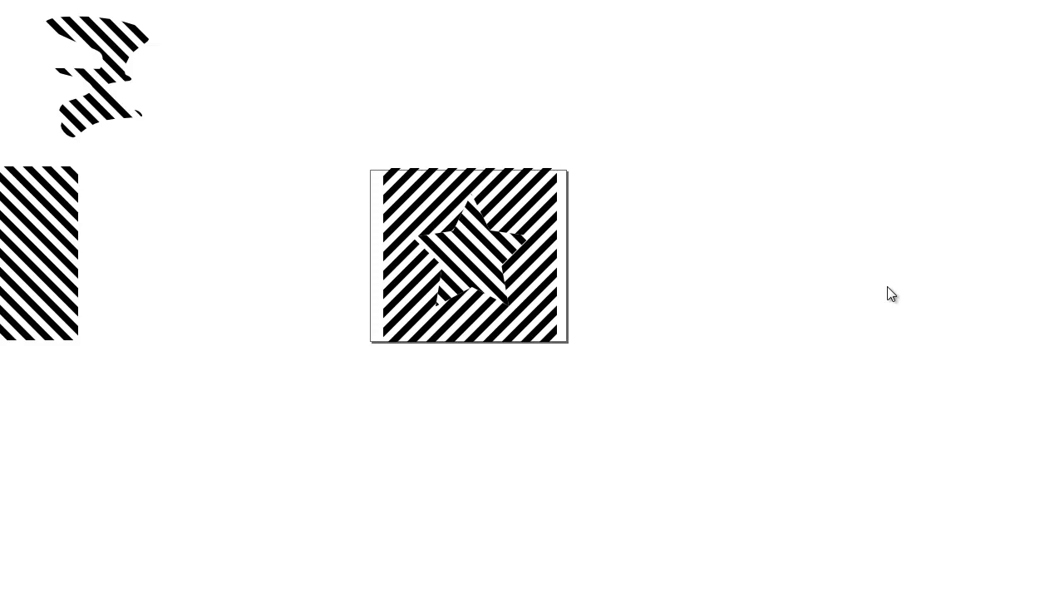
# Examine the crossing stripes of the star and its striped background up close
pyautogui.moveTo(339, 115); pyautogui.dragTo(687, 396)
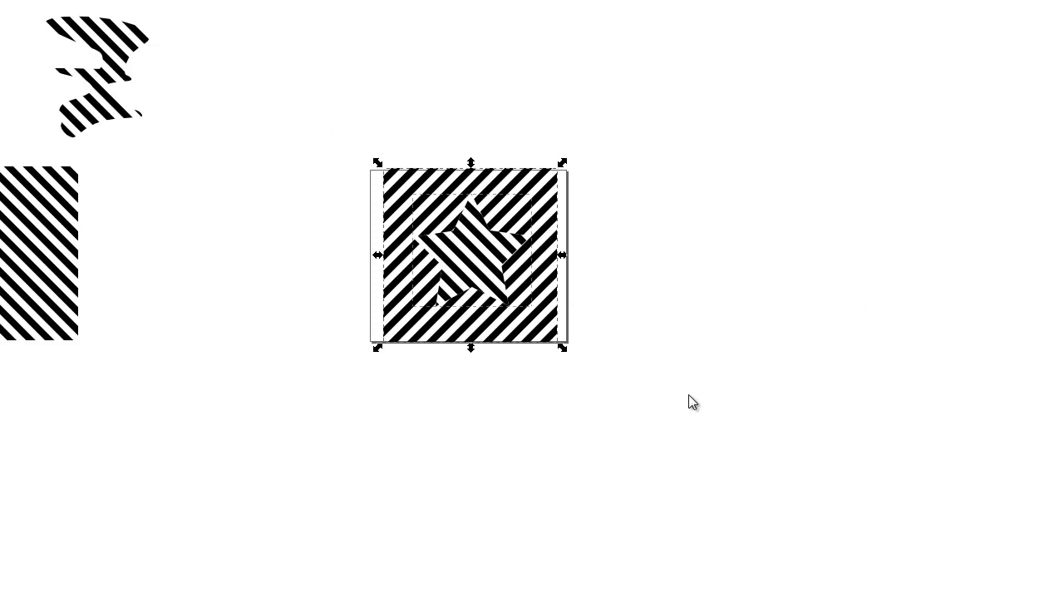
pyautogui.press('3')
pyautogui.press('-')
pyautogui.press('-')
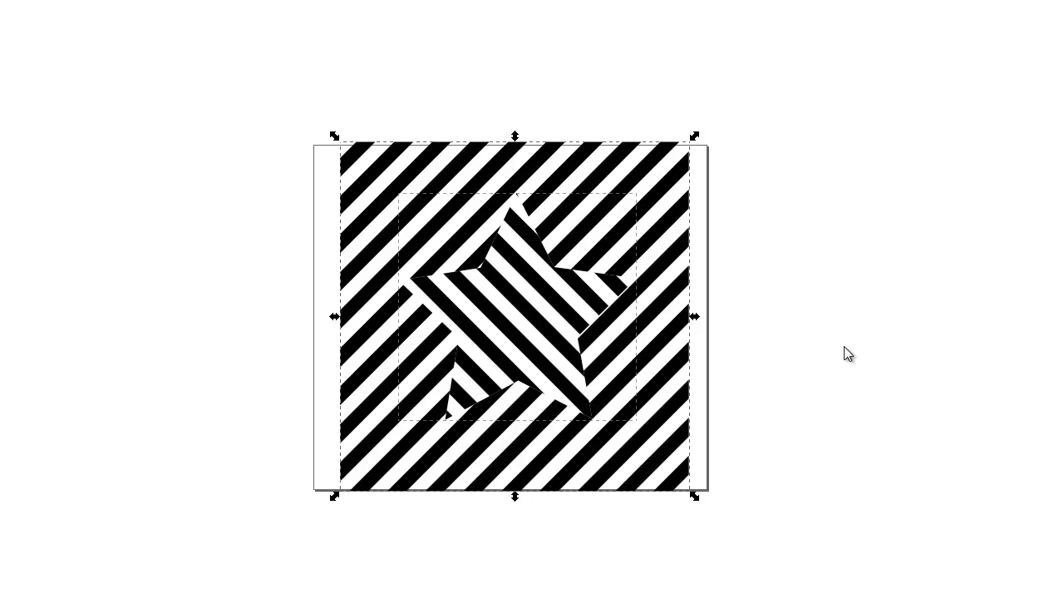
pyautogui.click(847, 352)
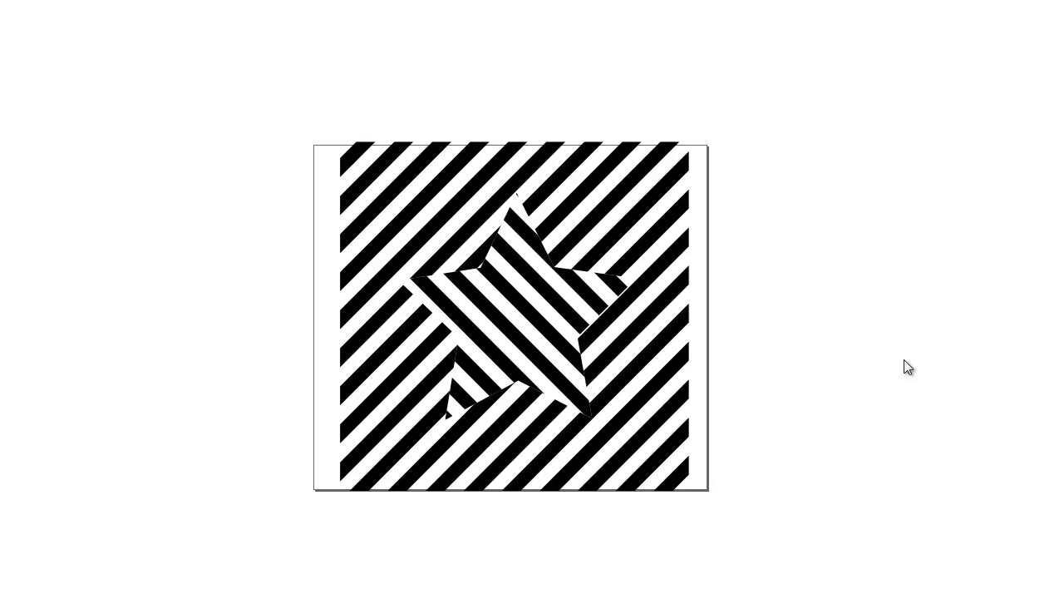